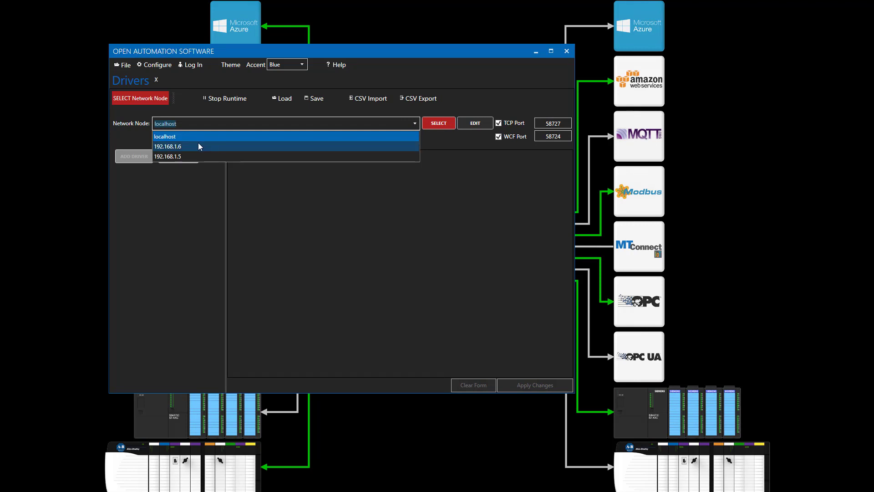
# Connect the driver configuration to network node 192.168.1.6 and name the new driver interface Modus.
pyautogui.click(182, 146)
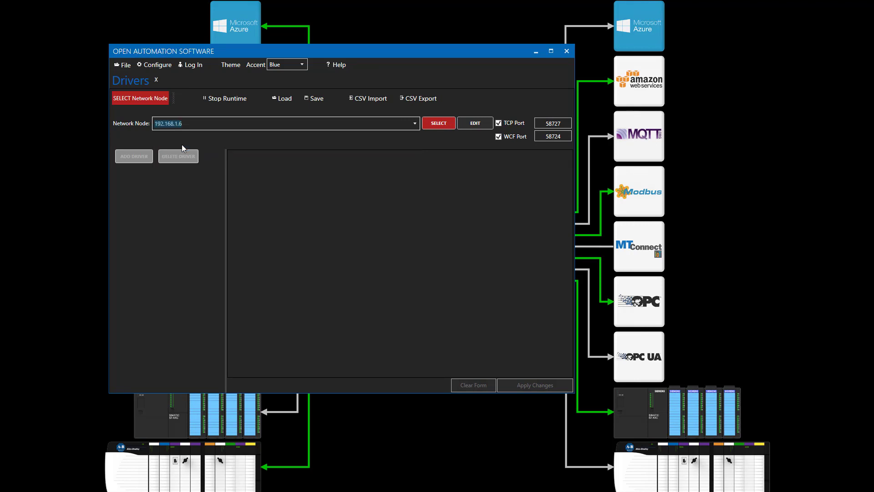
pyautogui.click(431, 124)
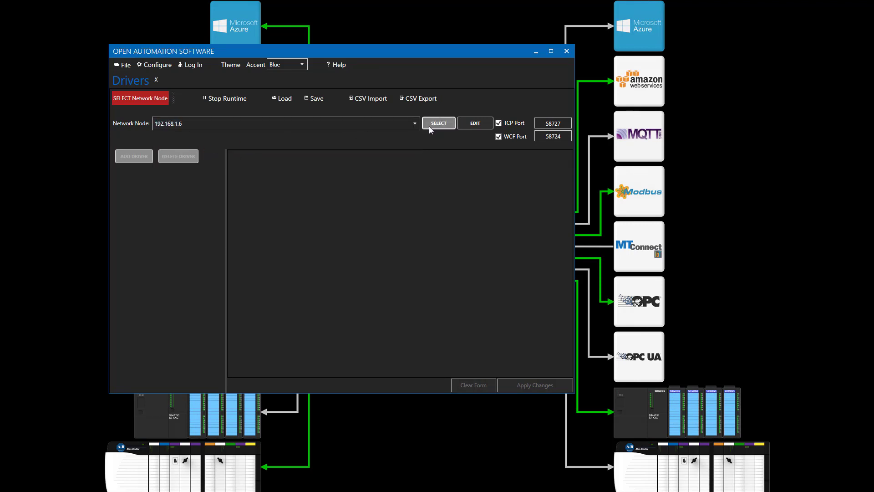
pyautogui.click(346, 174)
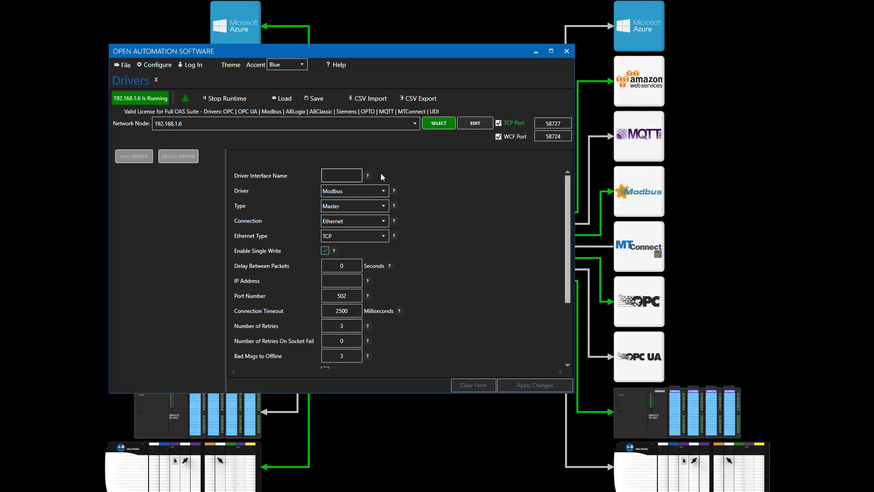
pyautogui.write('Mod')
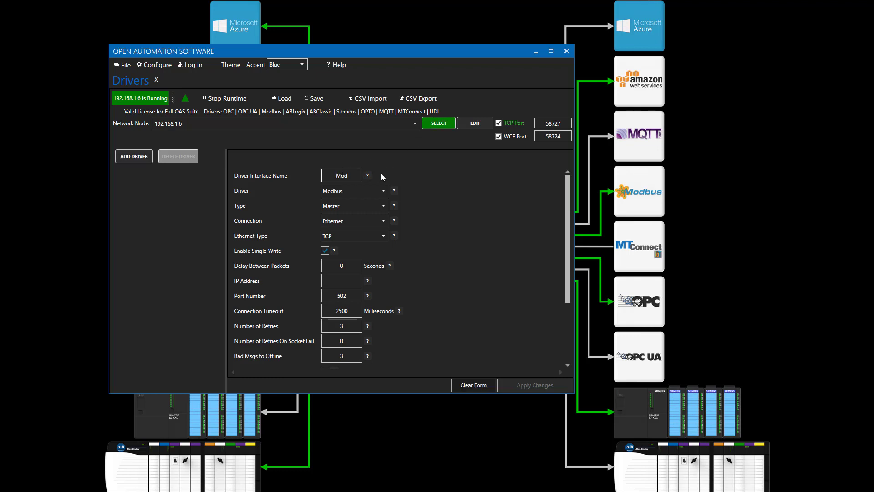
pyautogui.write('us')
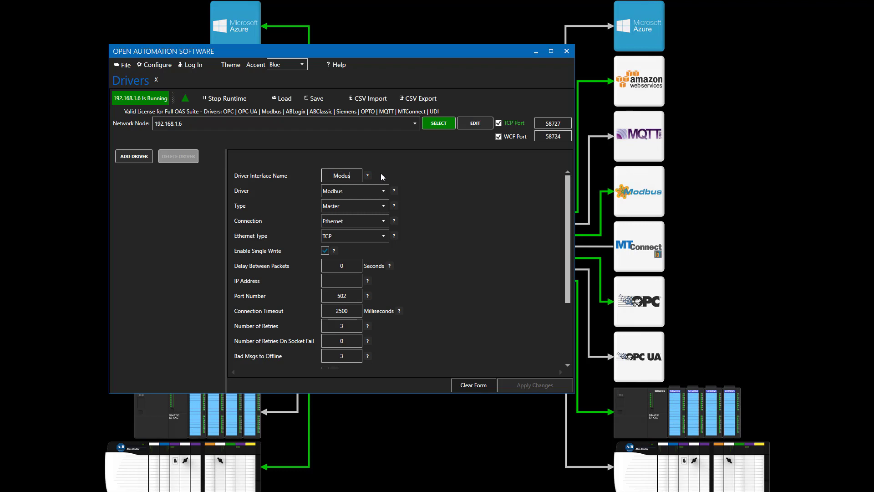
# Set the Modbus driver type to Slave with IP address 192.168.1.6 and port number 58000, and add the driver.
pyautogui.click(385, 208)
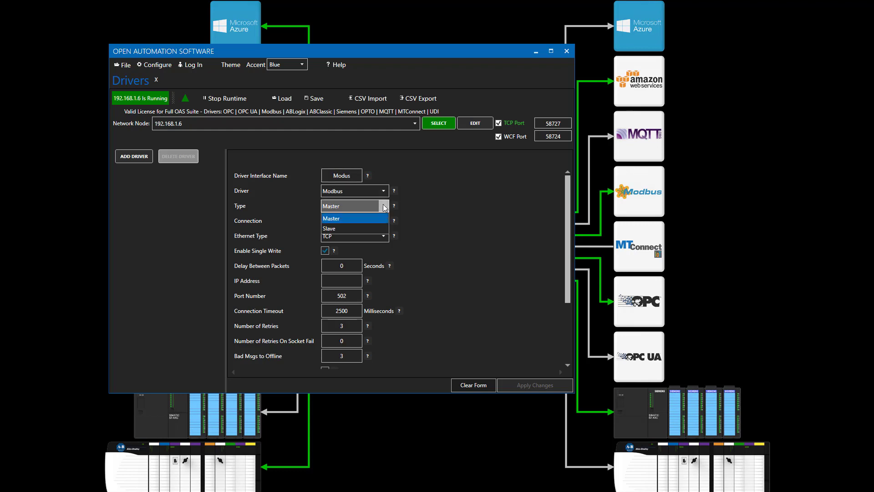
pyautogui.click(349, 228)
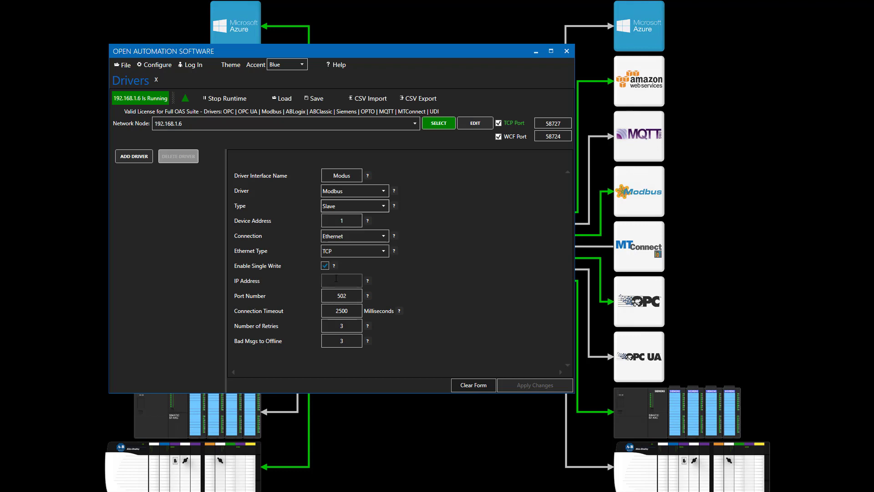
pyautogui.moveTo(193, 124); pyautogui.dragTo(119, 127)
pyautogui.hotkey('ctrl', 'c')
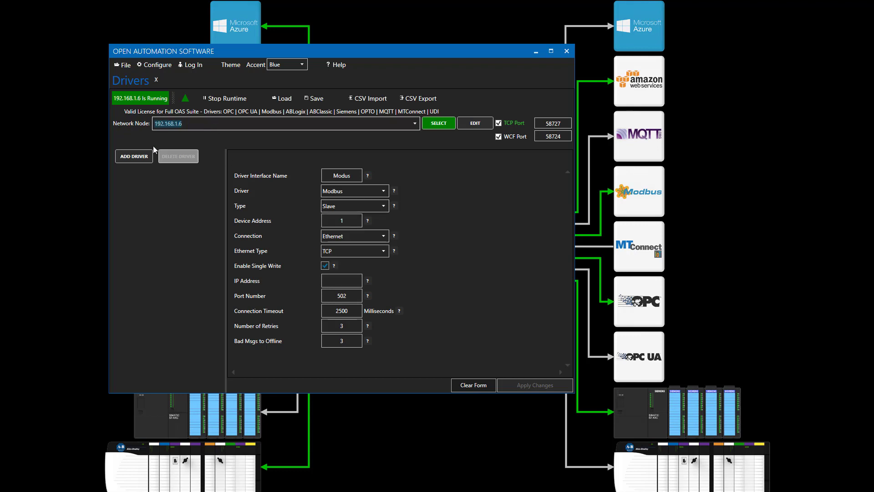
pyautogui.click(344, 281)
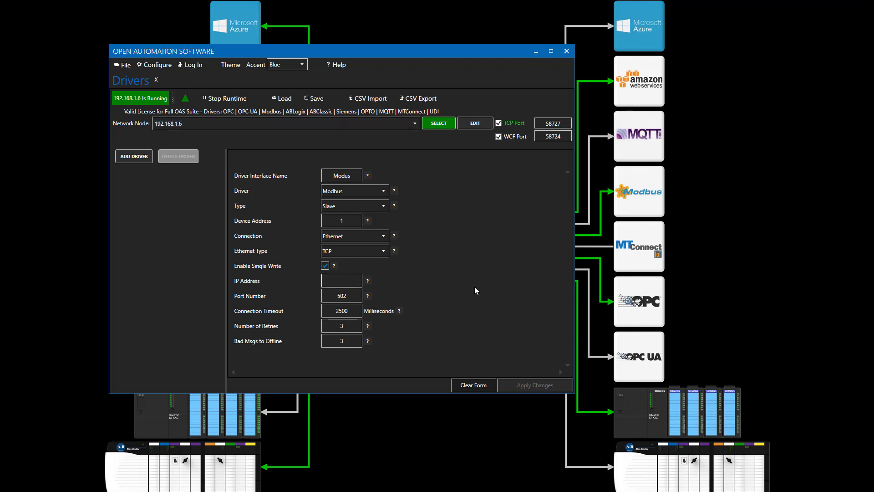
pyautogui.hotkey('ctrl', 'v')
pyautogui.moveTo(349, 296); pyautogui.dragTo(317, 296)
pyautogui.write('58000')
pyautogui.click(141, 156)
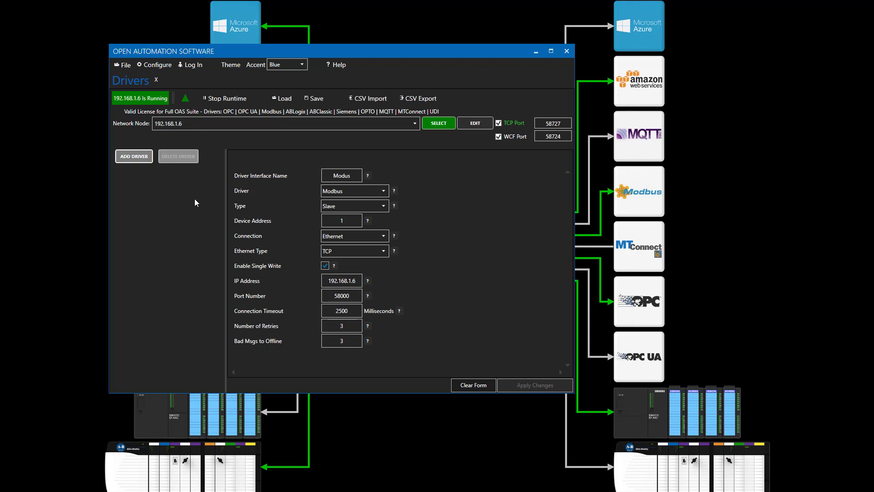
# Open the tag configuration and connect it to network node 192.168.1.6.
pyautogui.click(155, 65)
pyautogui.click(156, 78)
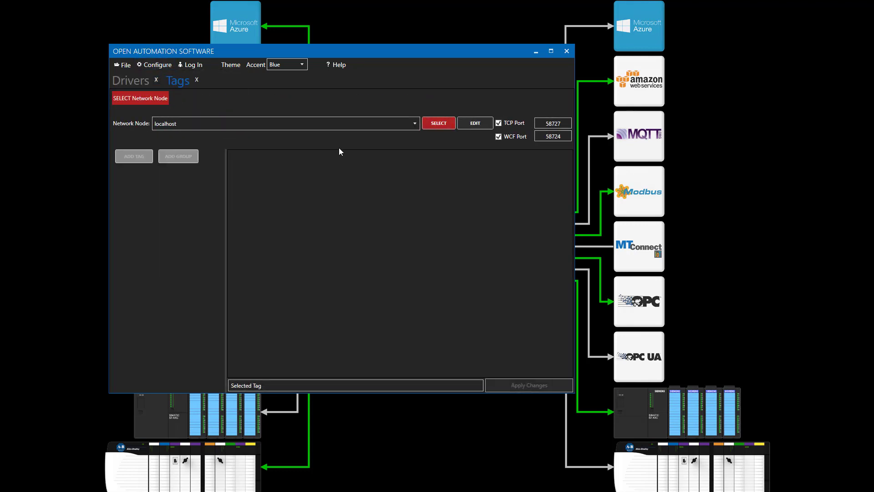
pyautogui.click(414, 124)
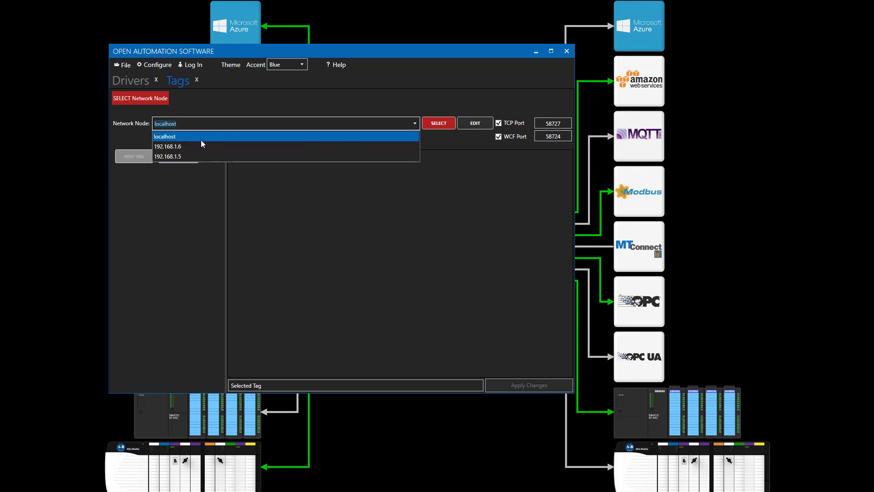
pyautogui.click(188, 146)
pyautogui.click(429, 124)
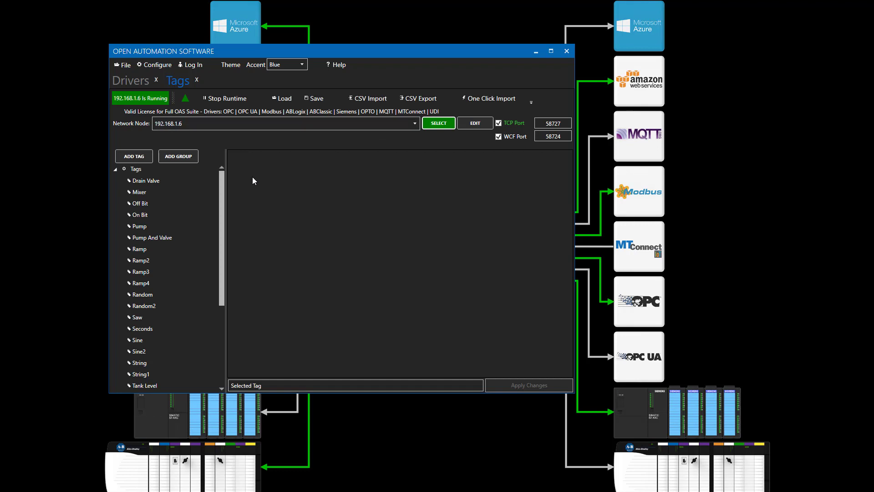
# Add a tag group named Modbus Slave.
pyautogui.click(173, 155)
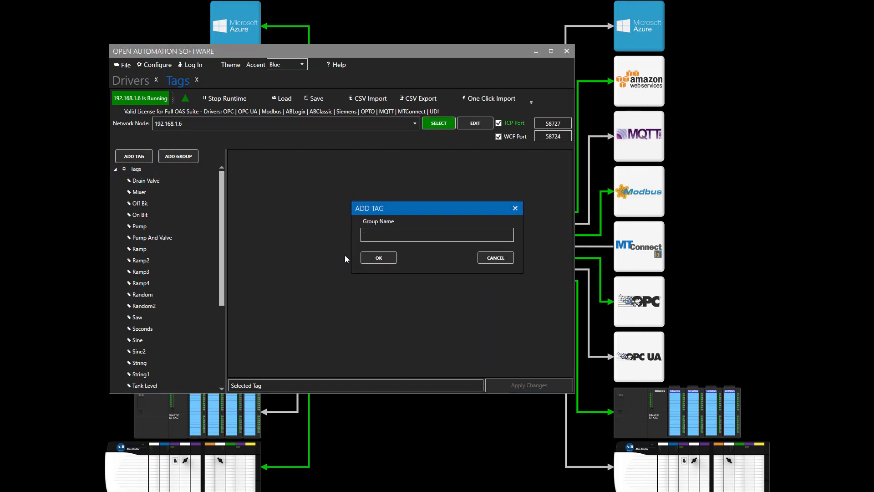
pyautogui.write('Modbus ')
pyautogui.write('Data')
pyautogui.press('Return')
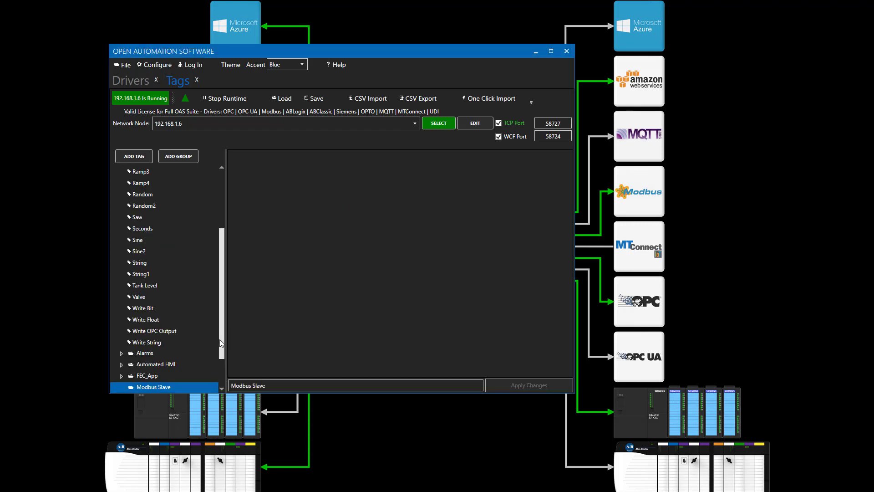
# Add a tag named HR 1 to the Modbus Slave group.
pyautogui.moveTo(222, 348); pyautogui.dragTo(222, 373)
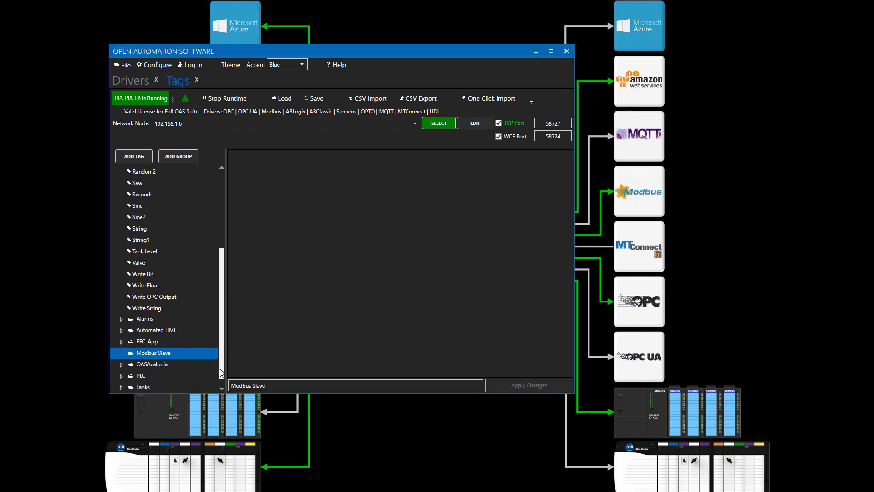
pyautogui.rightClick(161, 353)
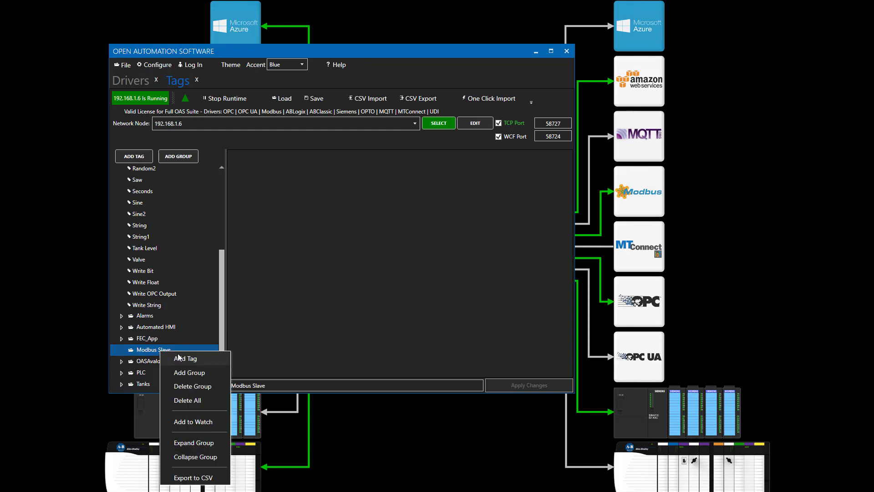
pyautogui.click(178, 358)
pyautogui.write('HR 1')
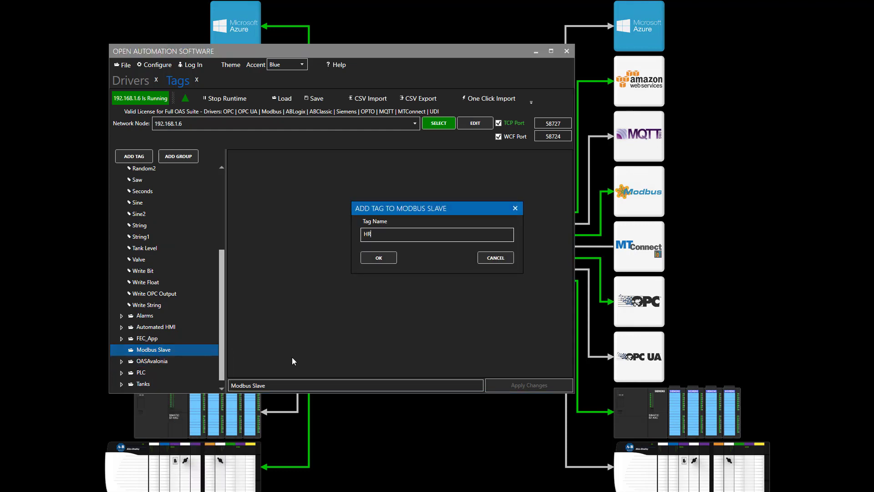
pyautogui.click(383, 258)
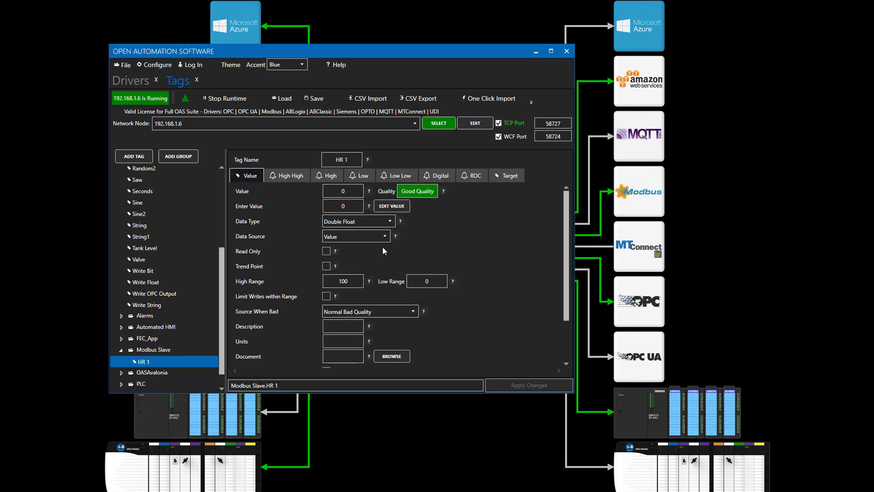
# Set the HR 1 tag's data type to Integer and its data source to Modbus, and apply the changes.
pyautogui.click(378, 221)
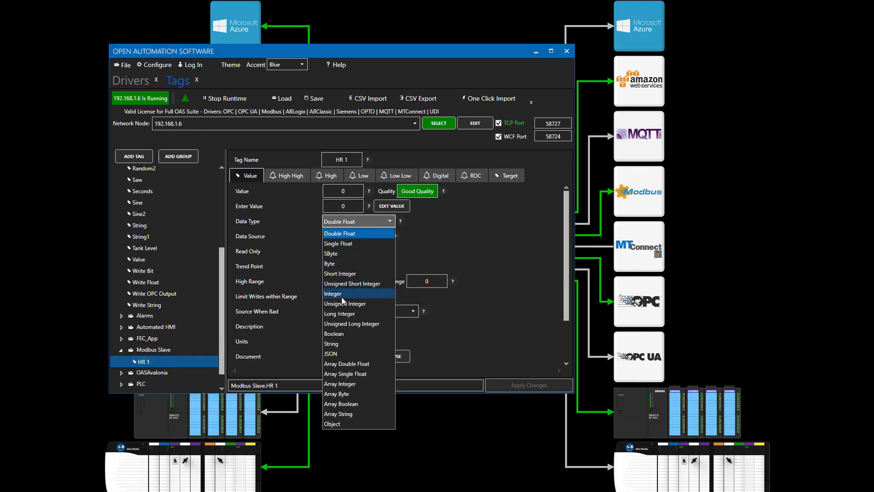
pyautogui.click(344, 295)
pyautogui.click(383, 237)
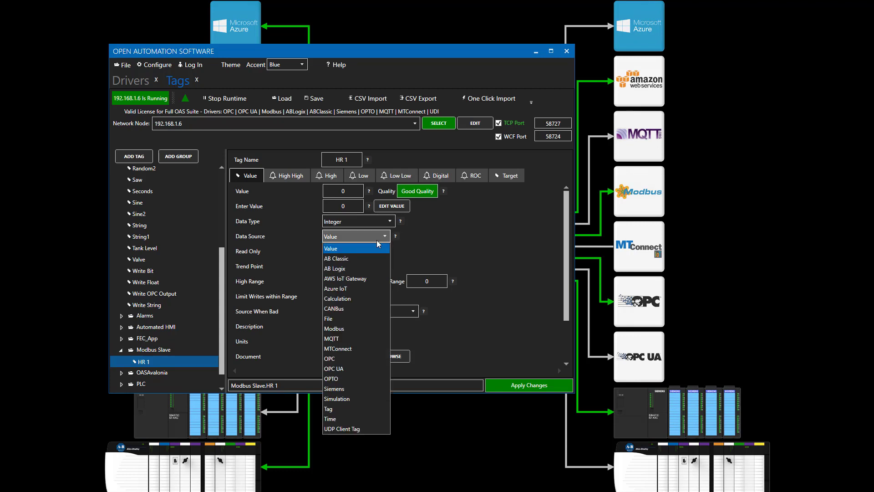
pyautogui.click(341, 328)
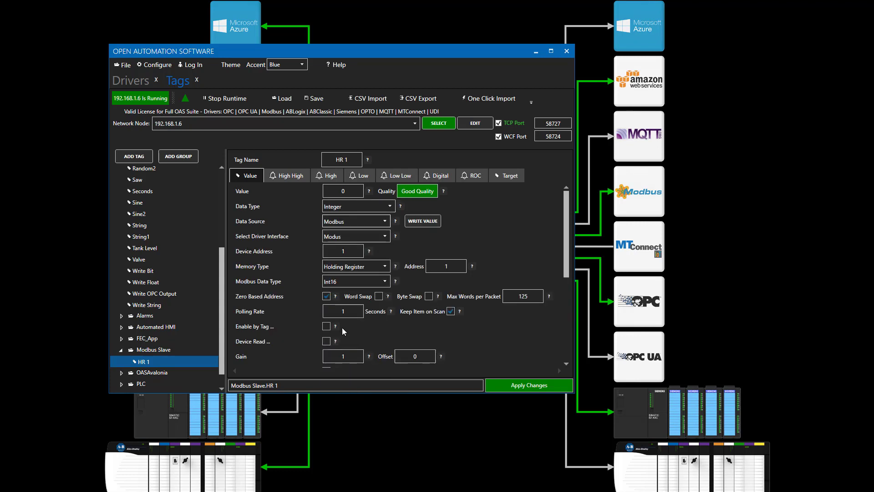
pyautogui.click(517, 387)
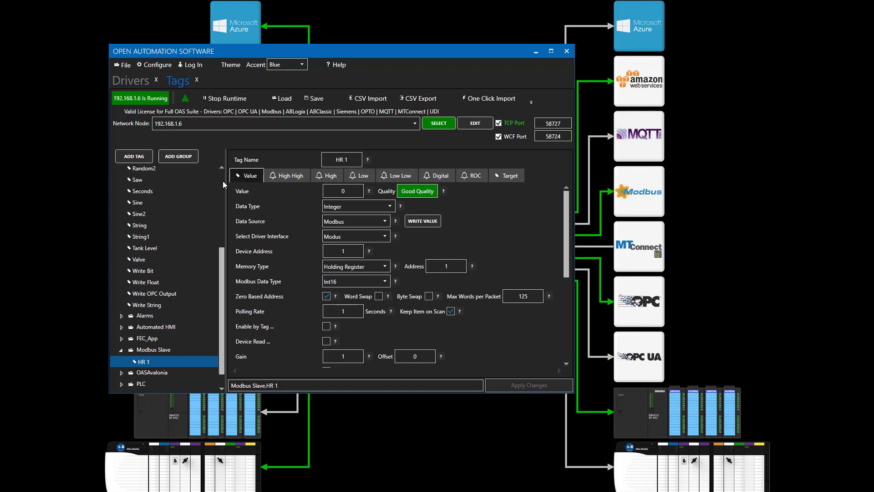
# Set the Ramp tag's simulation rate to .1 seconds and apply the change.
pyautogui.scroll(4, 223, 181)
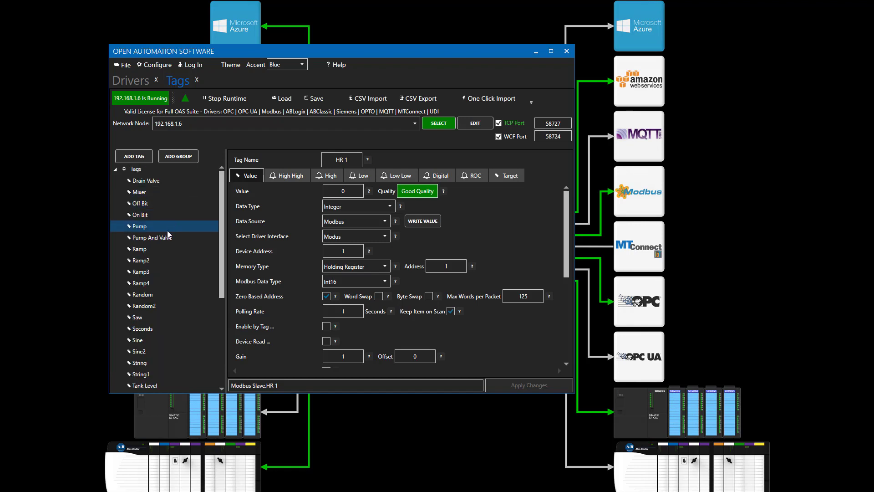
pyautogui.click(156, 249)
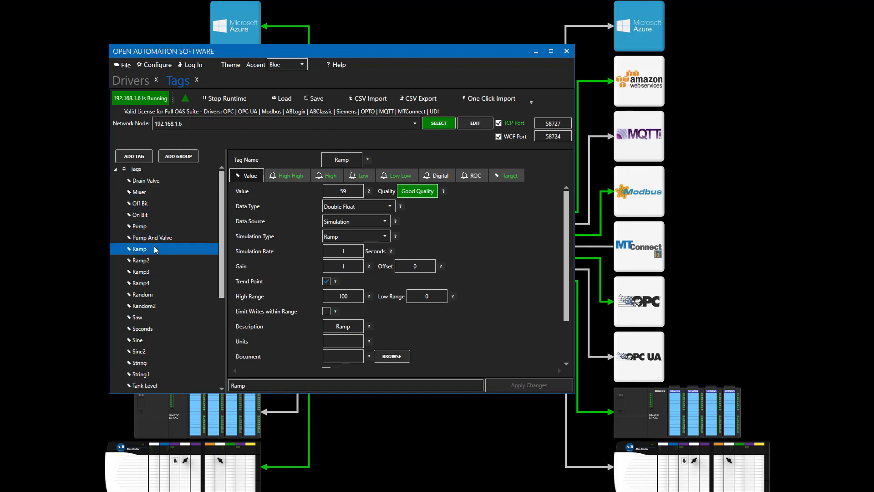
pyautogui.click(343, 250)
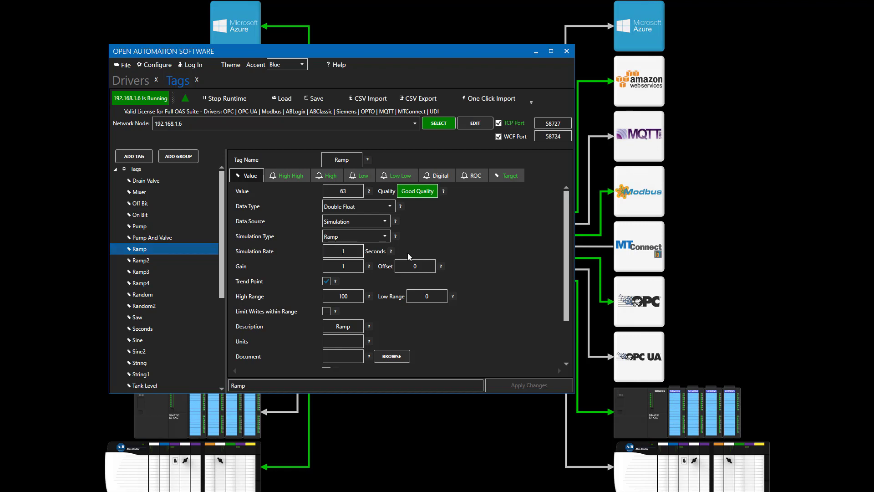
pyautogui.write('.')
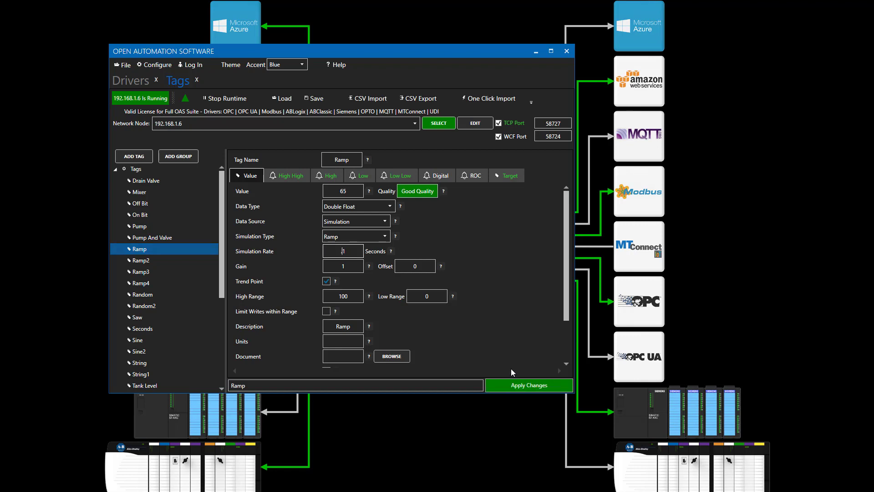
pyautogui.click(517, 383)
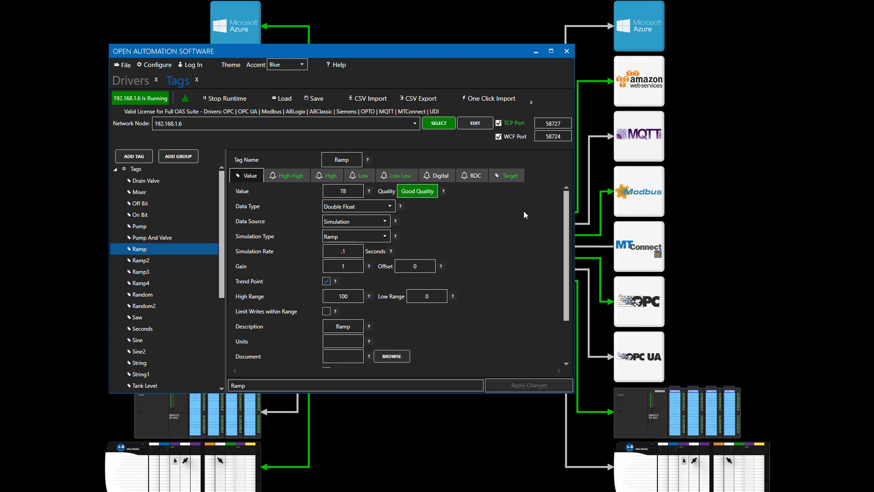
# Set the Ramp tag's write target to Modbus Slave.HR 1.Value on node 192.168.1.6 and apply the changes.
pyautogui.click(512, 177)
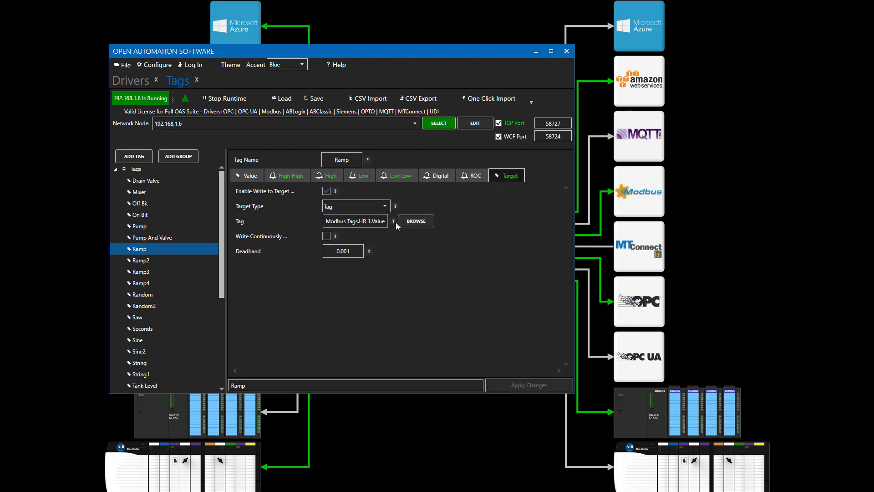
pyautogui.click(415, 222)
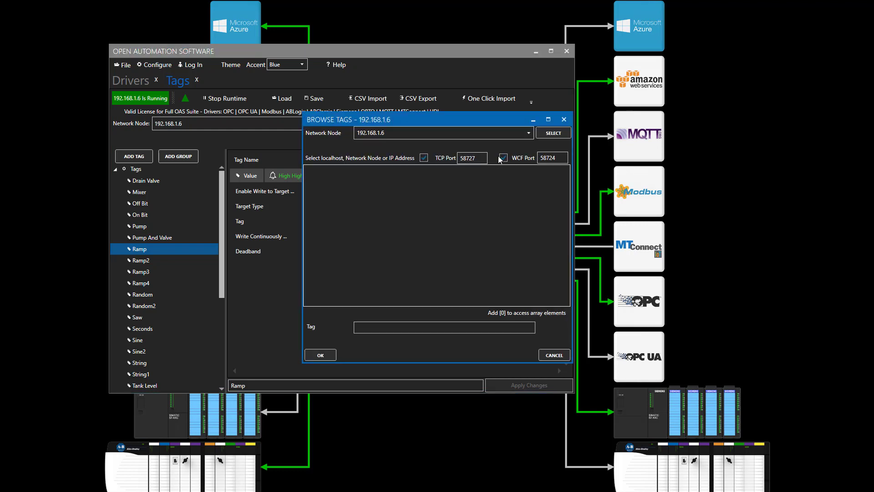
pyautogui.click(548, 135)
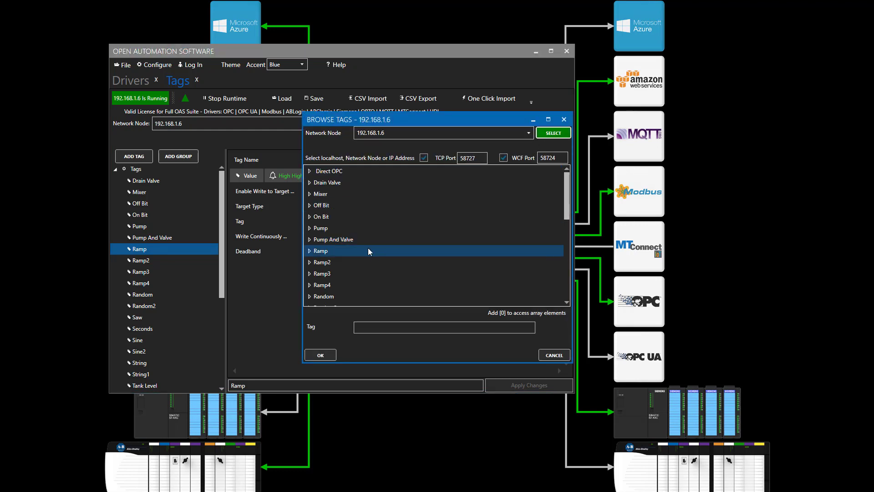
pyautogui.scroll(-4, 368, 247)
pyautogui.scroll(-2, 367, 248)
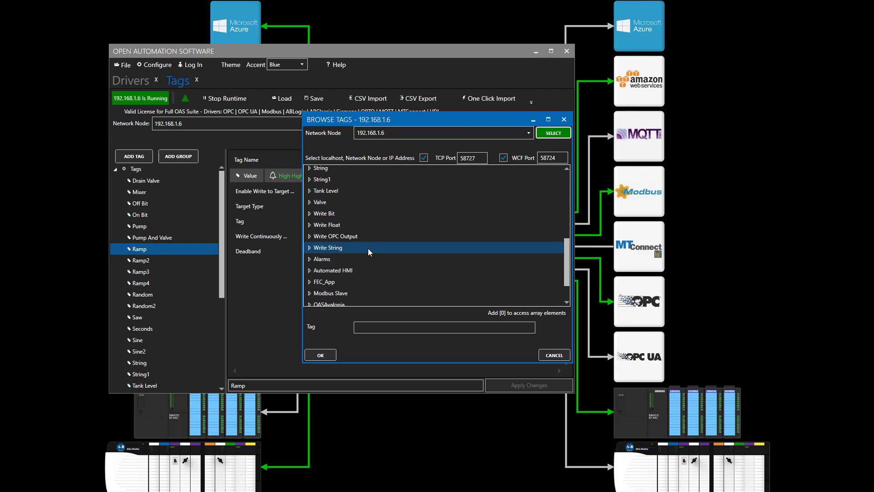
pyautogui.scroll(-2, 360, 257)
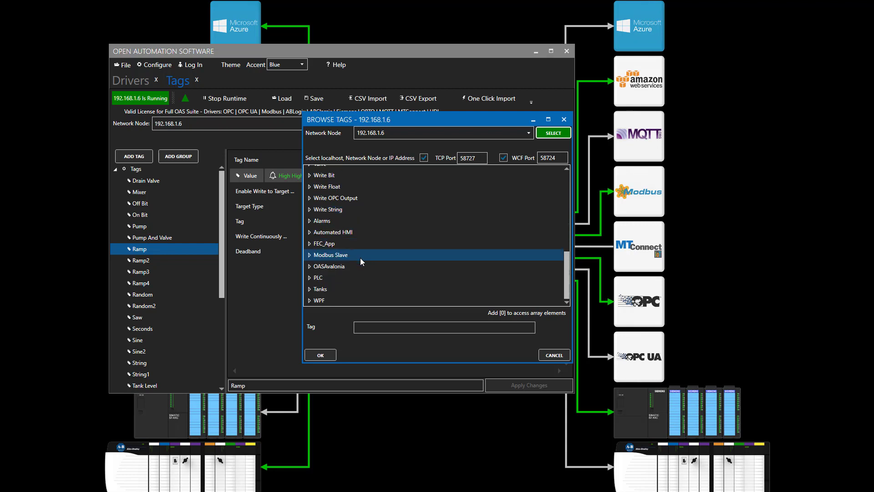
pyautogui.click(308, 255)
pyautogui.click(331, 267)
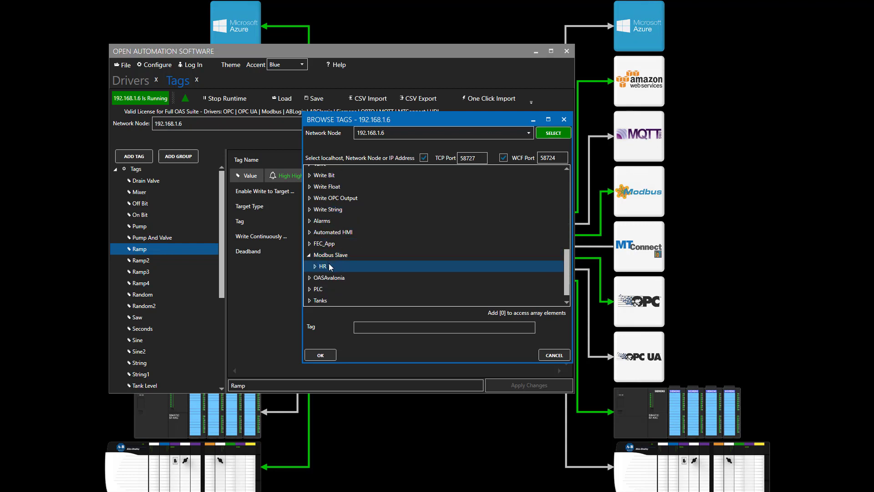
pyautogui.doubleClick(330, 267)
pyautogui.click(324, 356)
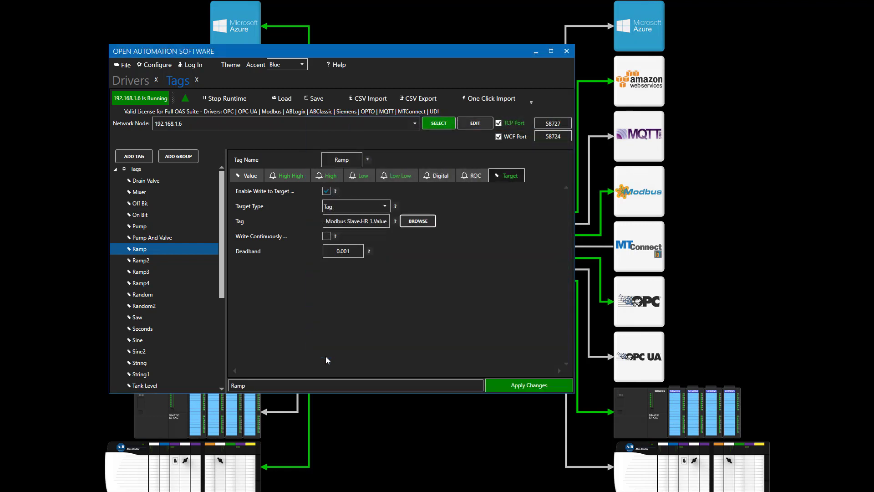
pyautogui.click(541, 387)
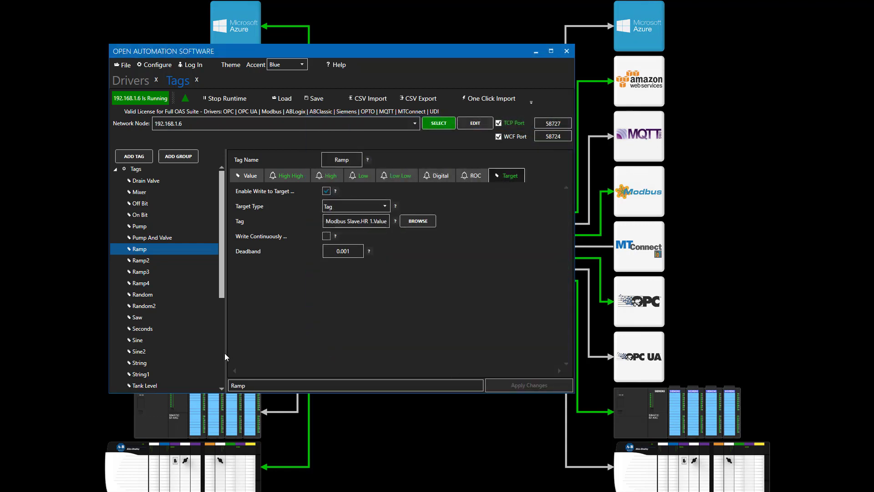
# Check the live value and quality of the HR 1 tag in the Modbus Slave group.
pyautogui.scroll(-5, 223, 354)
pyautogui.click(190, 341)
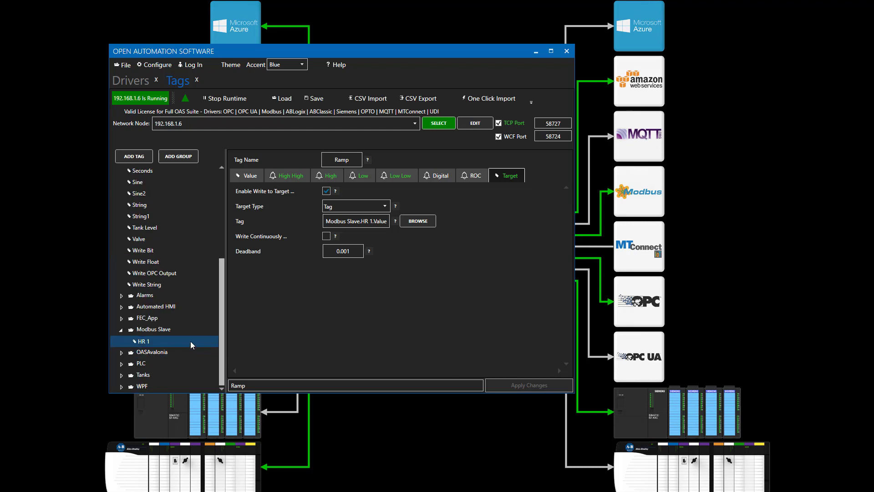
pyautogui.click(144, 342)
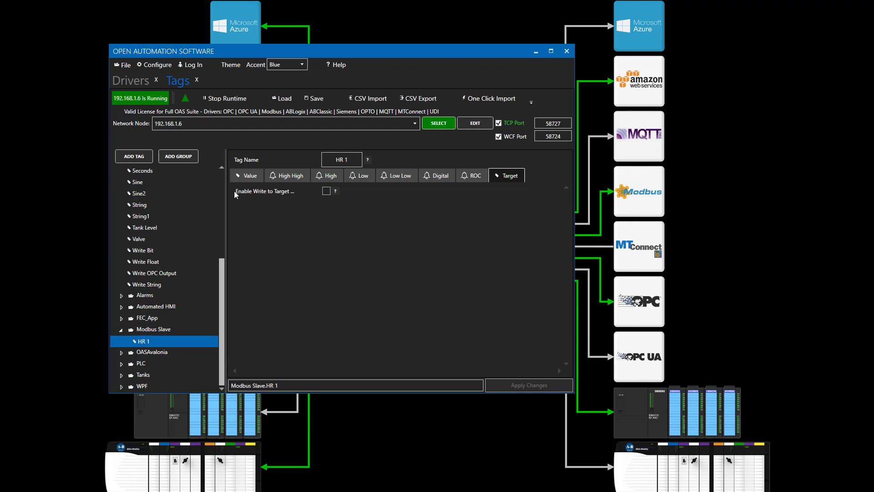
pyautogui.click(247, 177)
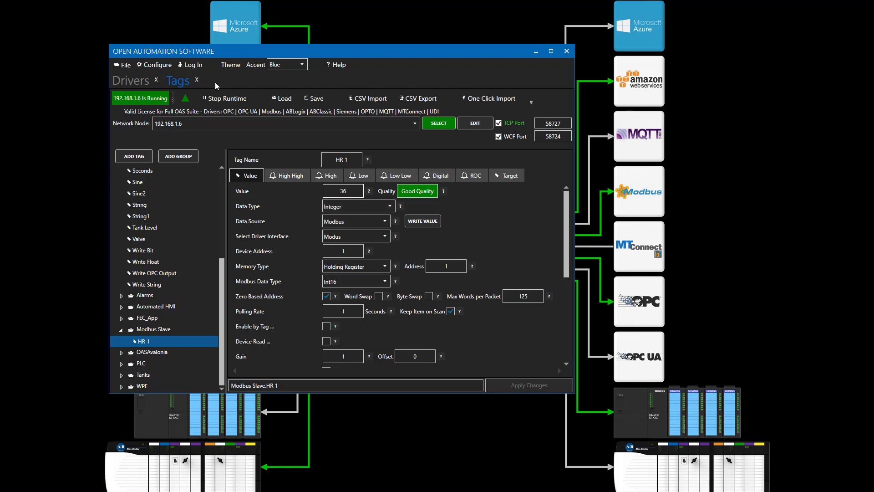
pyautogui.click(155, 68)
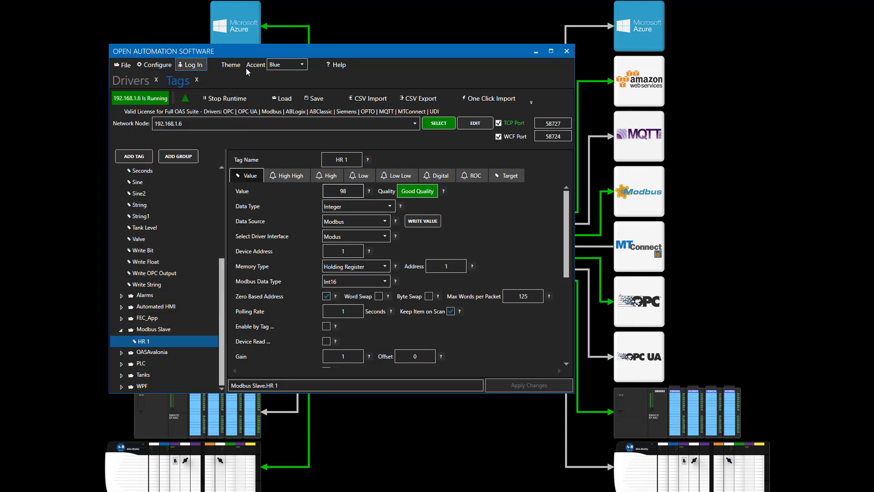
pyautogui.click(538, 53)
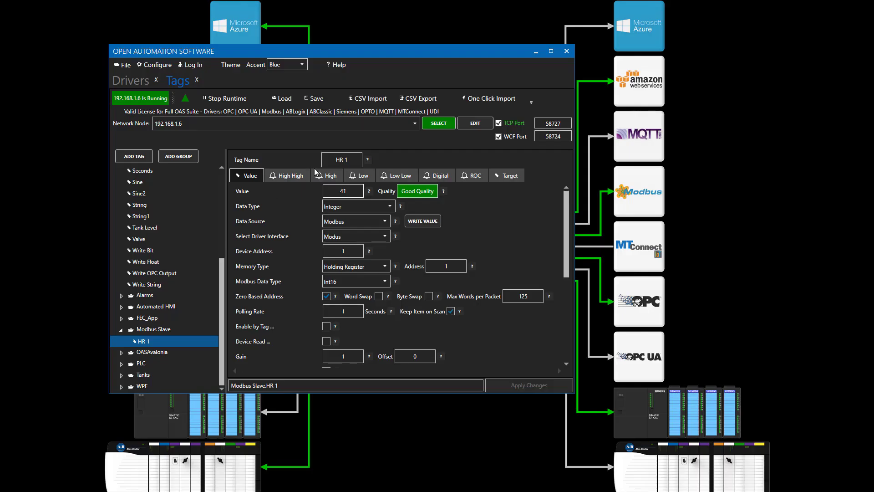
# Connect the tag configuration to the localhost network node and open a driver configuration for that same node.
pyautogui.click(416, 124)
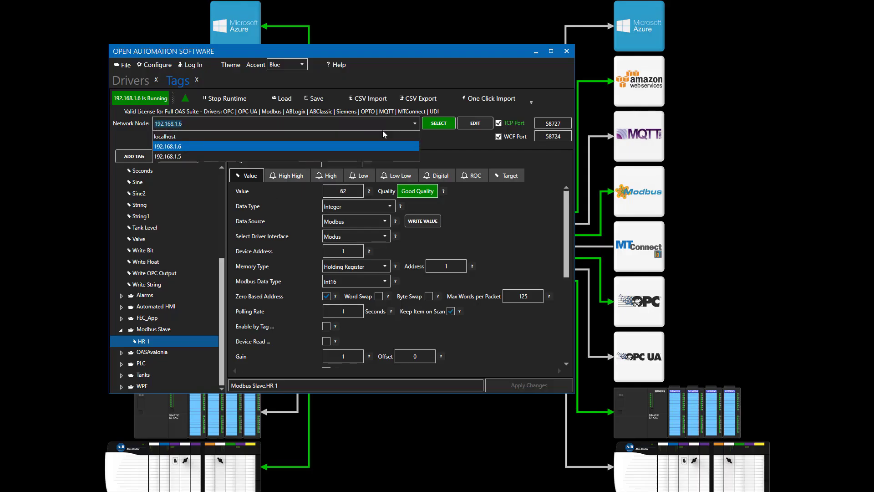
pyautogui.click(190, 136)
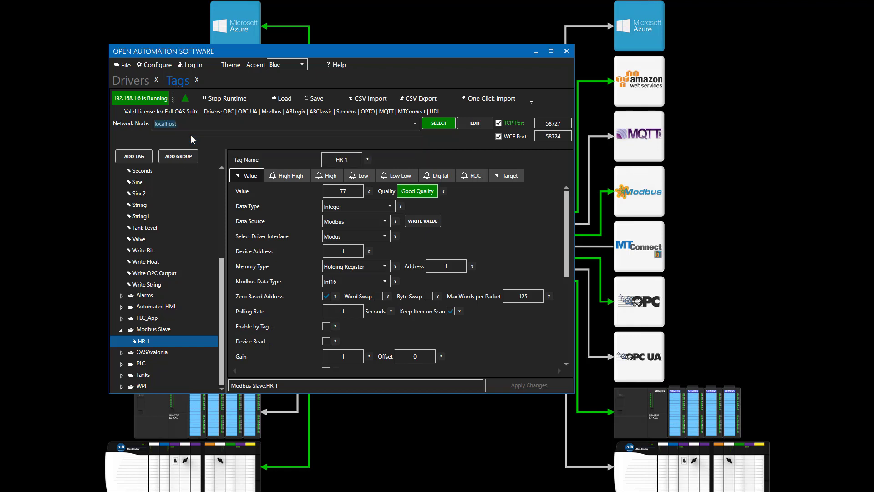
pyautogui.click(444, 123)
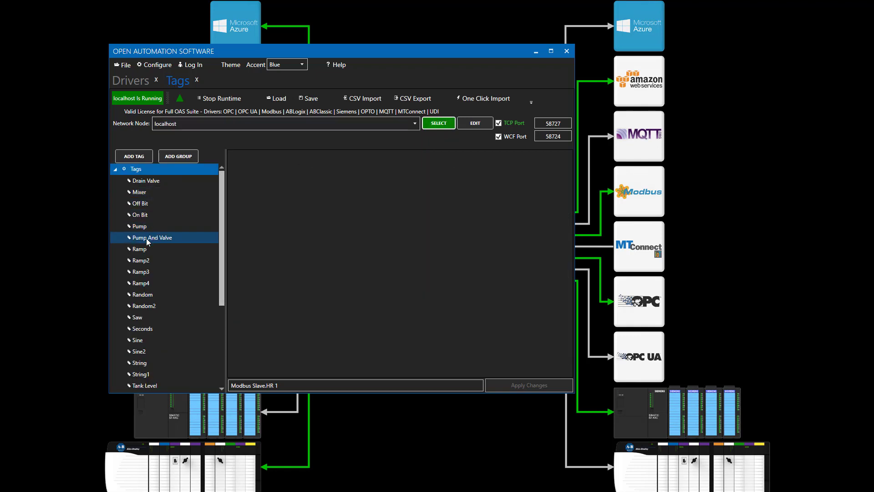
pyautogui.click(155, 65)
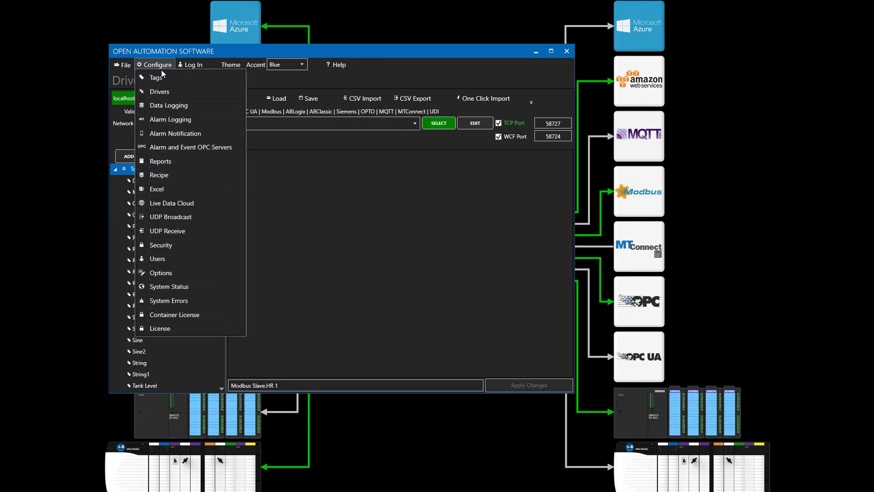
pyautogui.click(159, 91)
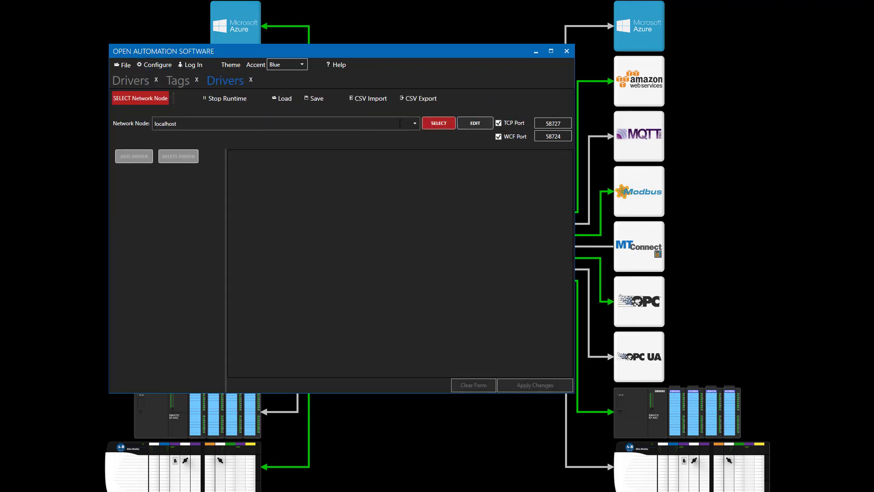
pyautogui.click(437, 124)
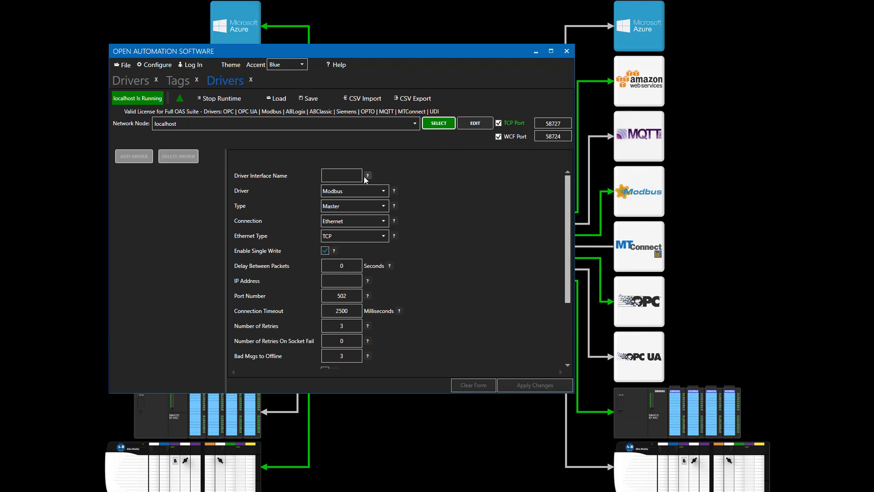
# Name the new driver interface Modbus Master.
pyautogui.click(360, 174)
pyautogui.write('Modbus')
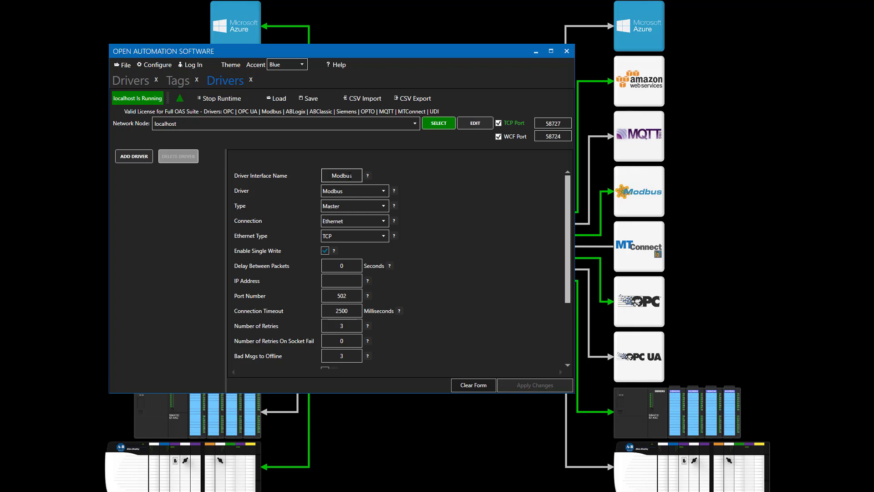
pyautogui.write(' Master')
pyautogui.click(353, 278)
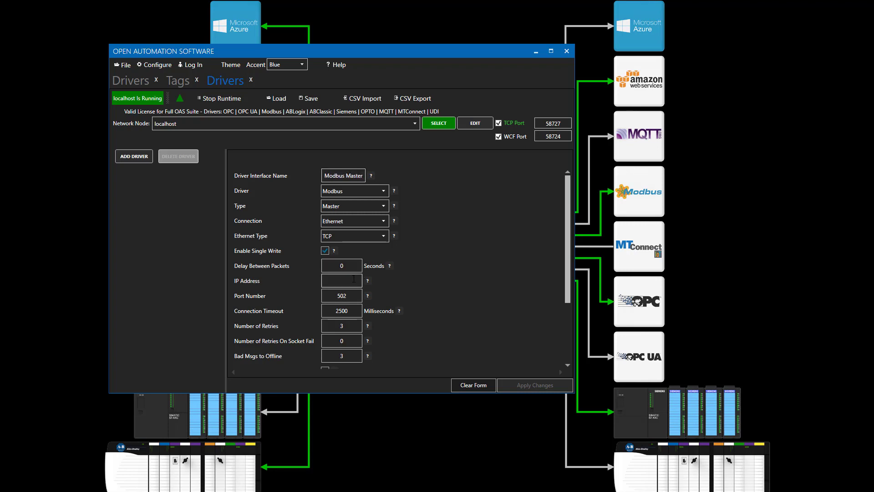
# Set the Modbus Master driver's IP address to 192.168.1.6 and its port number to 58000, keeping localhost as the network node.
pyautogui.click(414, 124)
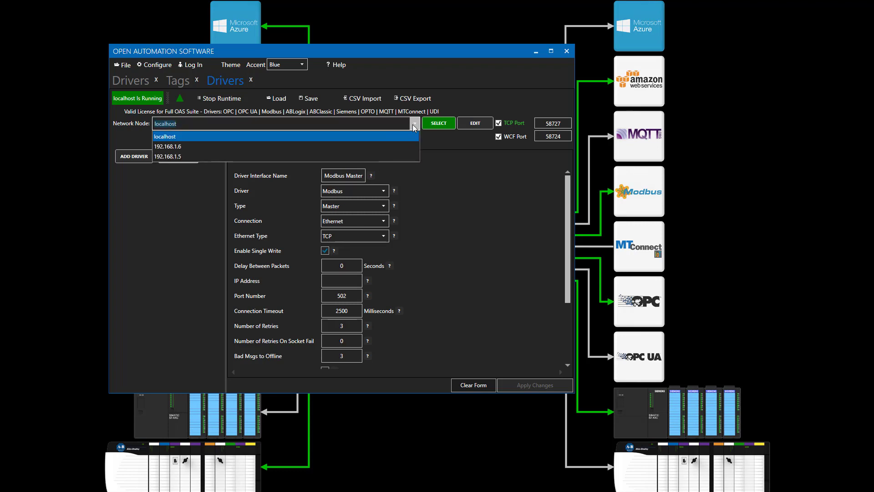
pyautogui.click(205, 146)
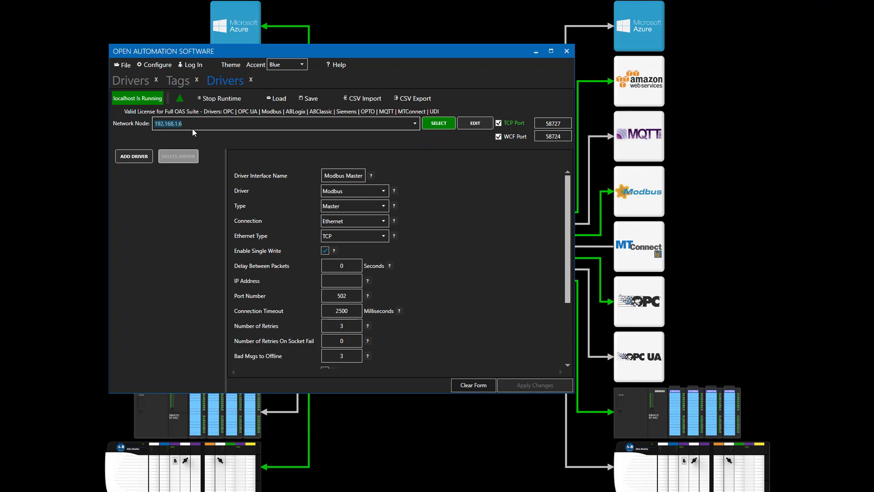
pyautogui.click(359, 286)
pyautogui.write('192.168.1.6')
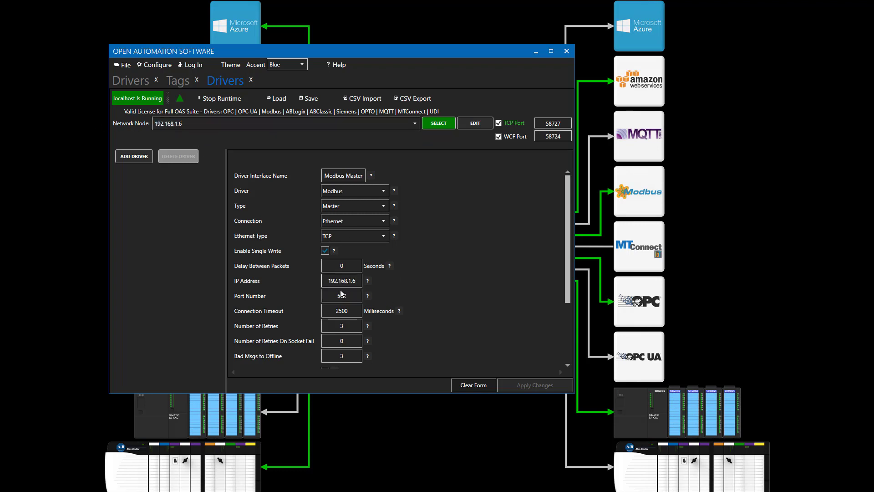
pyautogui.click(414, 124)
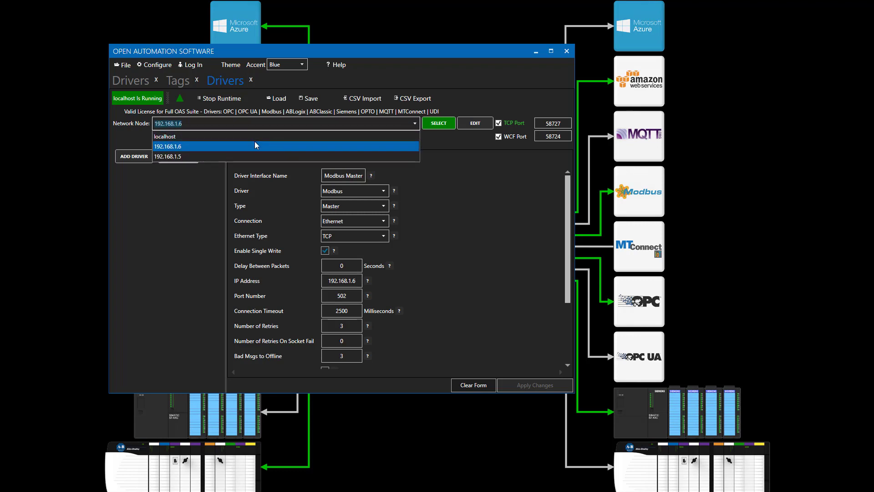
pyautogui.click(196, 136)
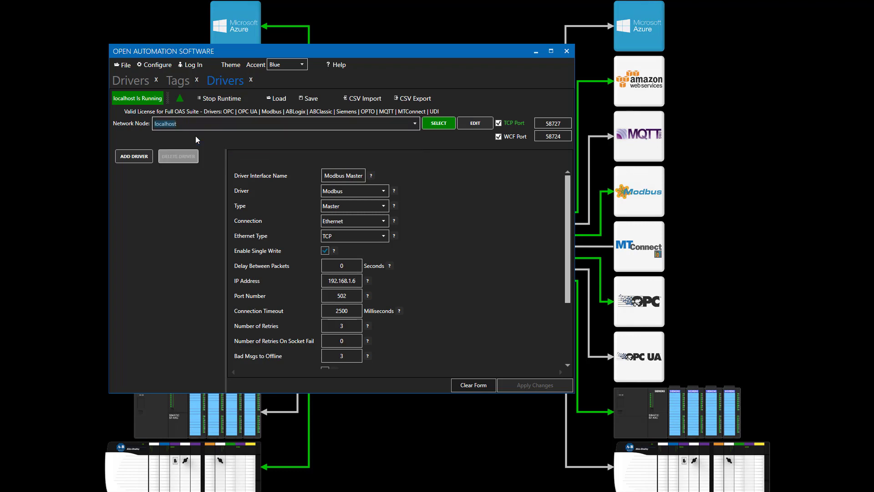
pyautogui.doubleClick(359, 296)
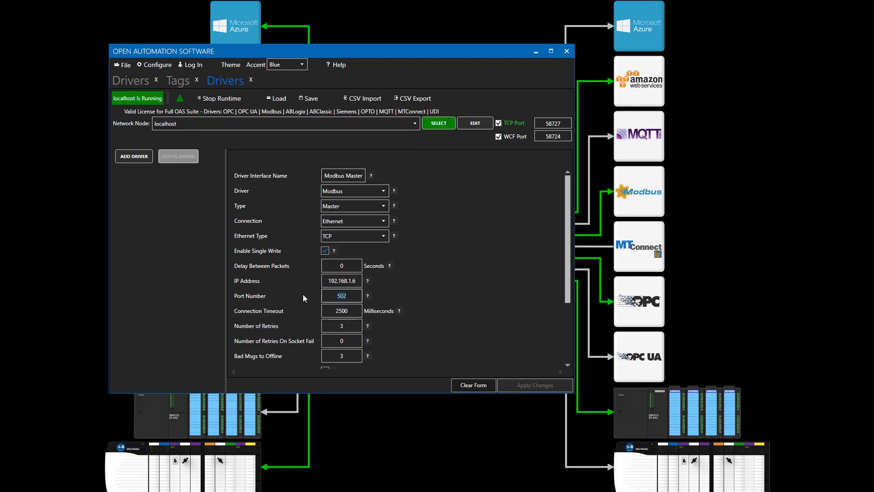
pyautogui.write('58000')
# Enable failover for the Modbus Master driver interface.
pyautogui.scroll(-1, 570, 332)
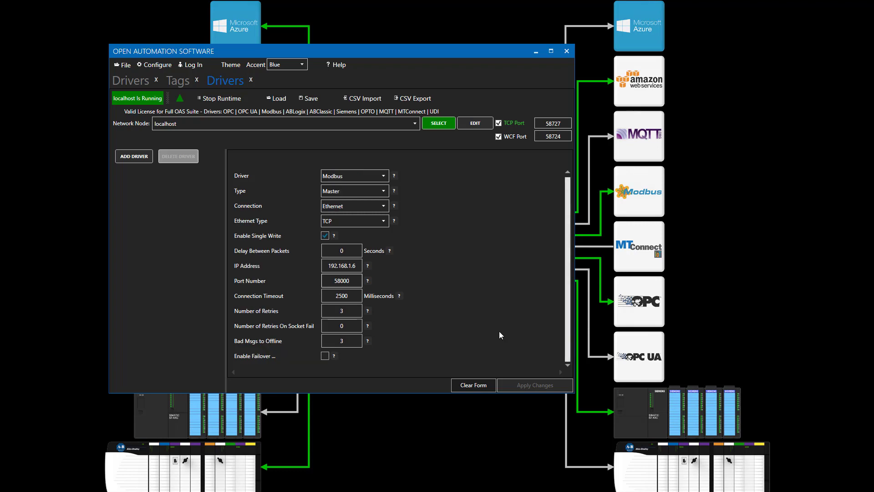
pyautogui.click(326, 356)
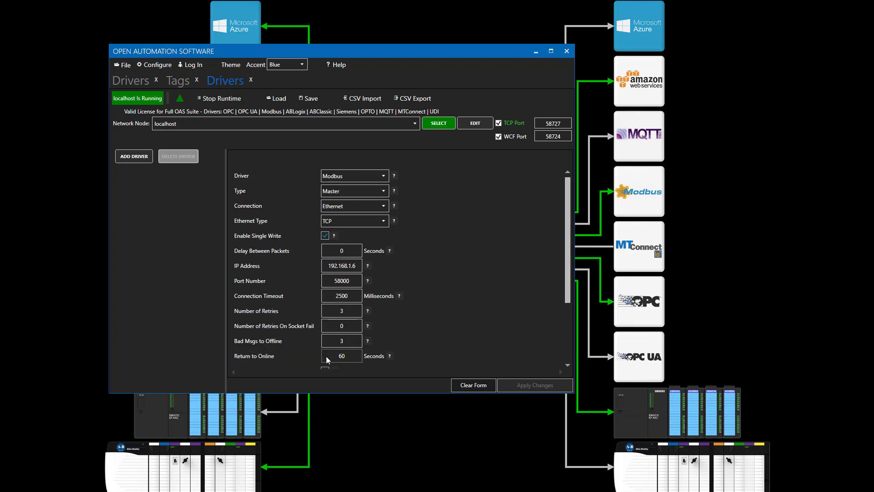
pyautogui.scroll(-3, 567, 343)
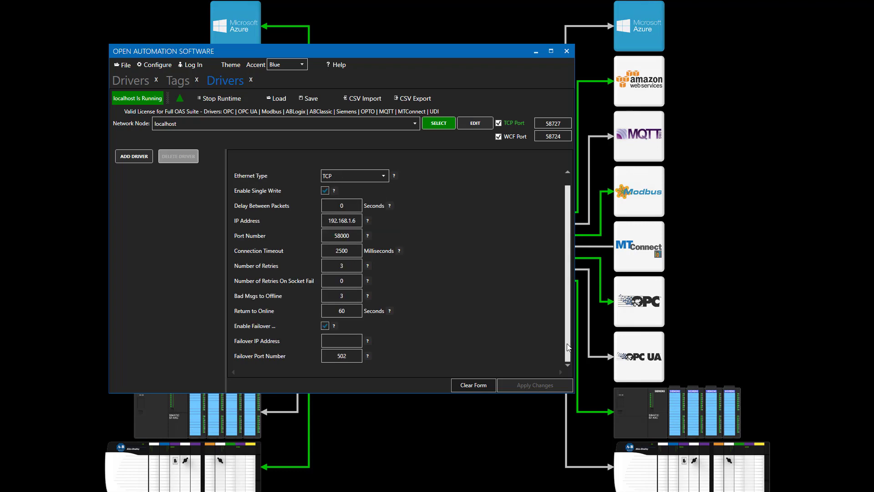
pyautogui.click(335, 340)
pyautogui.press('Tab')
# Set Return to Online to 1 second, Number of Retries to 1 and Bad Msgs to Offline to 1, and add the driver.
pyautogui.click(346, 310)
pyautogui.moveTo(347, 310); pyautogui.dragTo(334, 312)
pyautogui.press('BackSpace')
pyautogui.write('1')
pyautogui.click(345, 266)
pyautogui.moveTo(344, 266); pyautogui.dragTo(330, 266)
pyautogui.write('1')
pyautogui.click(326, 296)
pyautogui.write('1')
pyautogui.click(137, 157)
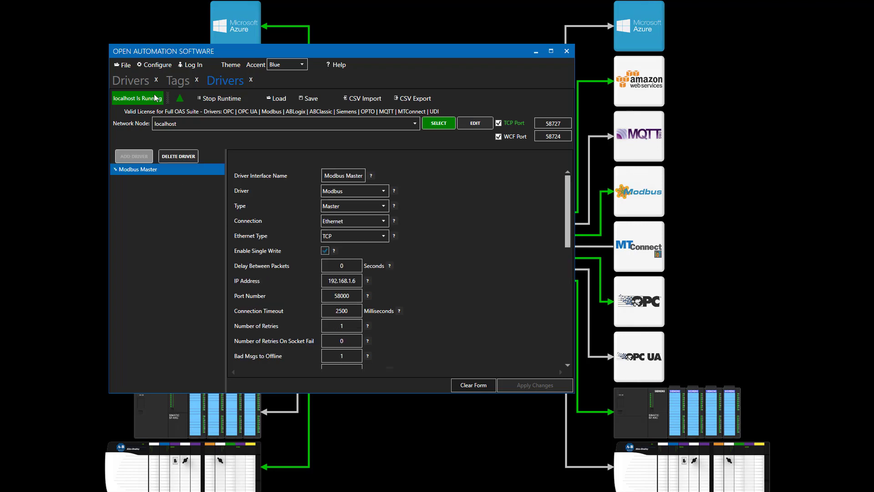
# Add a tag group named Modbus to the localhost node's tags.
pyautogui.click(178, 81)
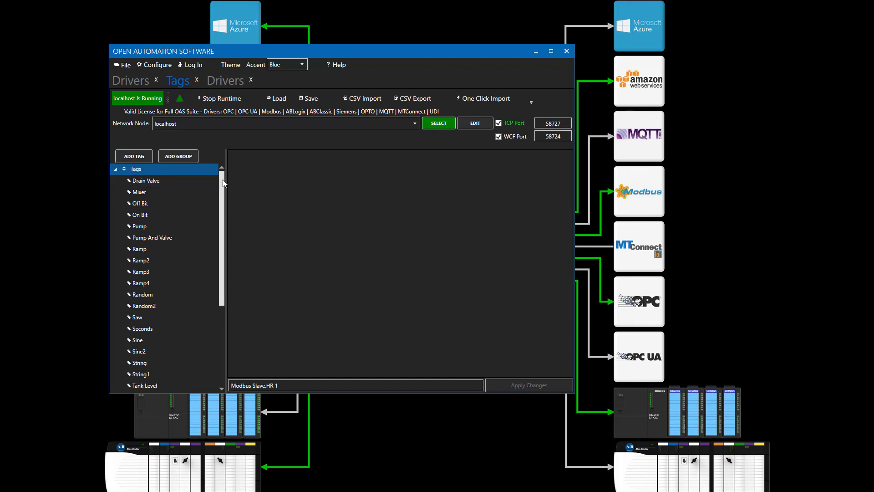
pyautogui.click(178, 156)
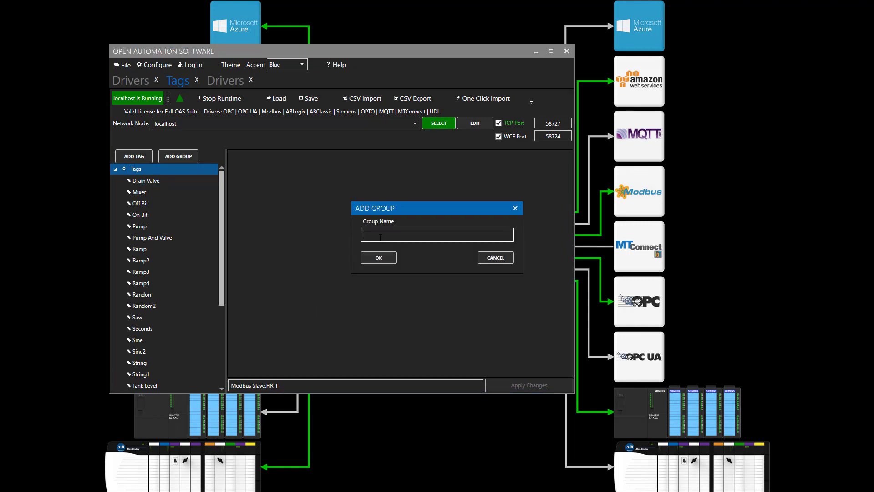
pyautogui.write('M')
pyautogui.press('BackSpace')
pyautogui.write('Modbus')
pyautogui.click(379, 258)
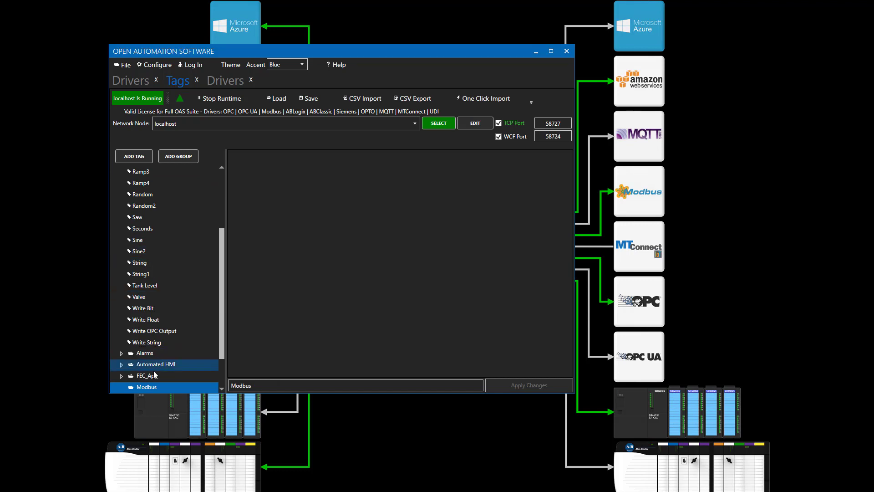
# Add a tag named HR 1 to the Modbus group on the localhost node.
pyautogui.rightClick(152, 387)
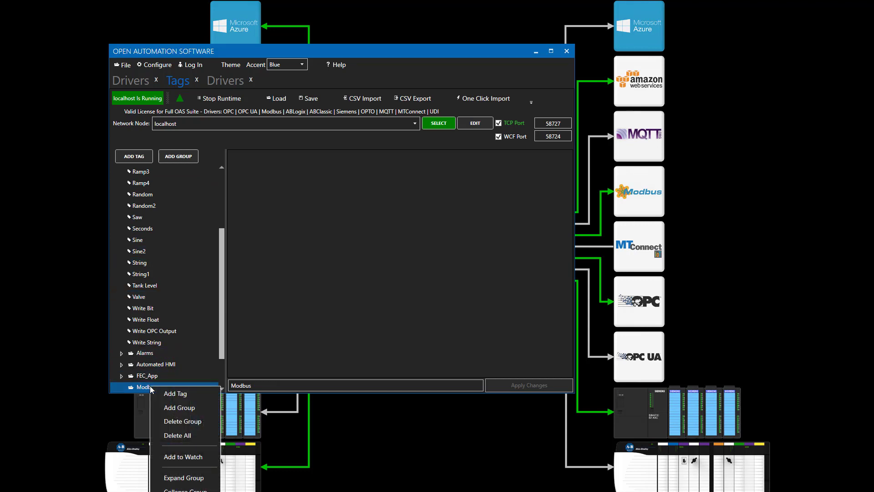
pyautogui.click(174, 394)
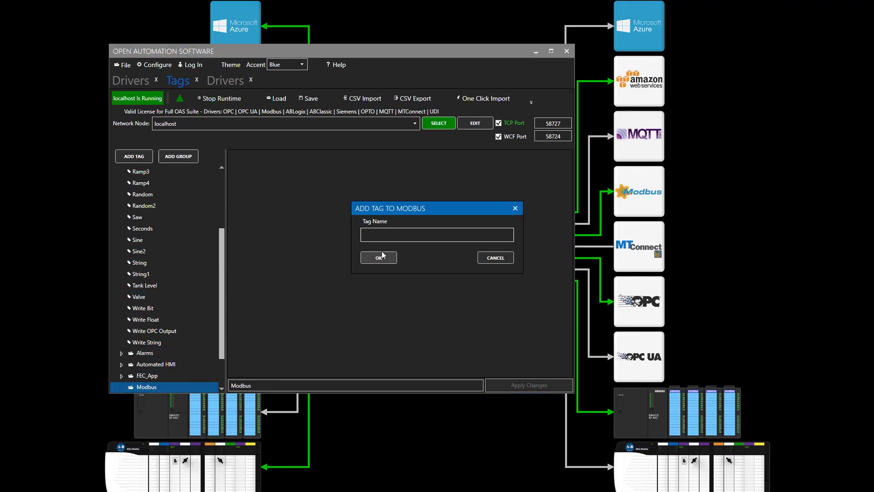
pyautogui.write('HR 1')
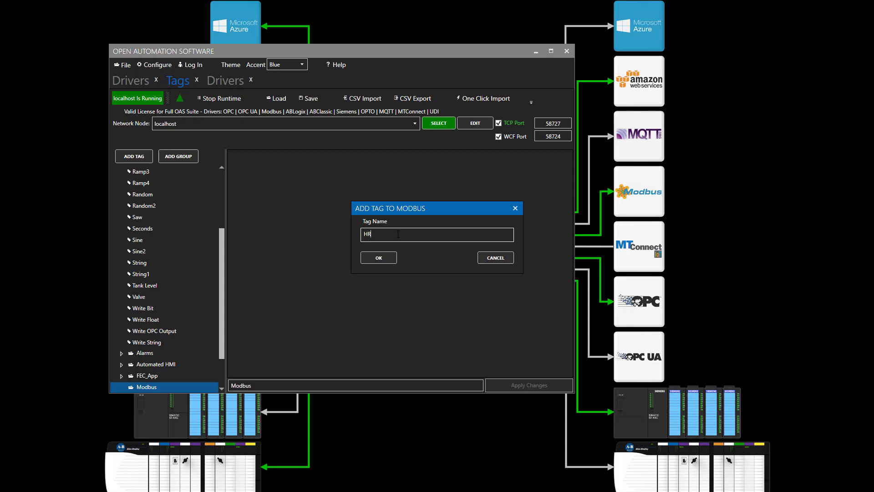
pyautogui.click(386, 258)
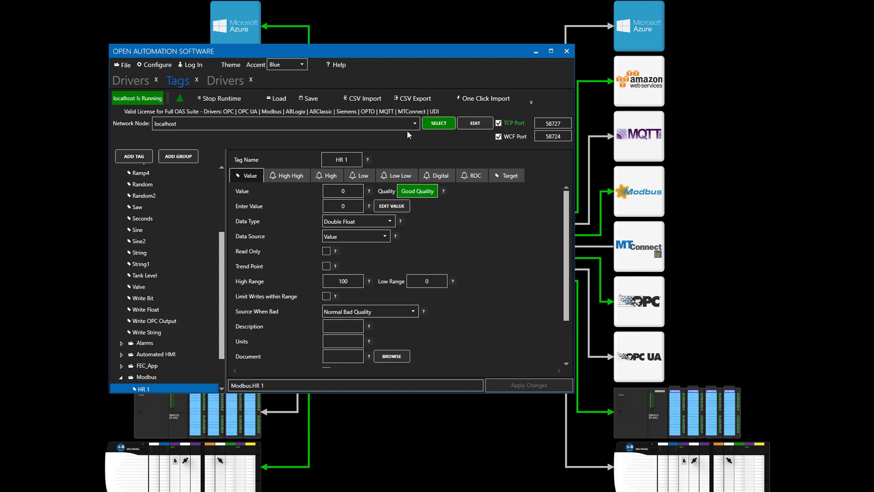
# Set the HR 1 tag's data type to Integer and its data source to Modbus.
pyautogui.click(392, 222)
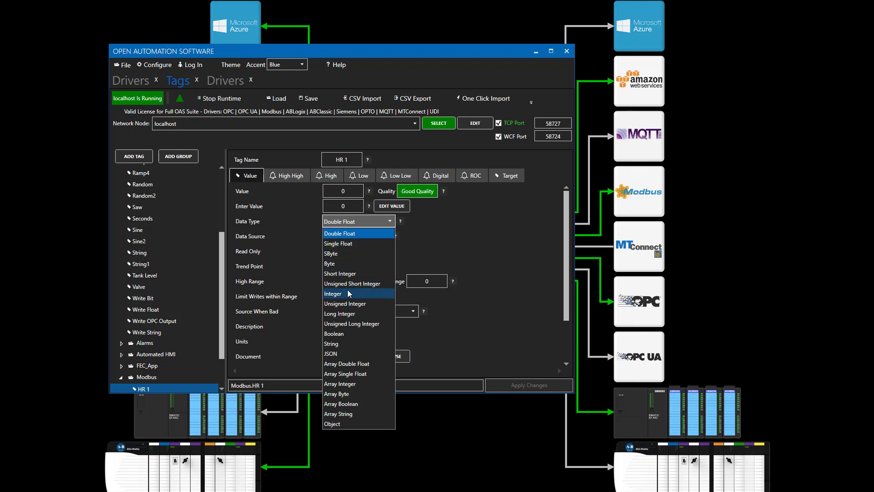
pyautogui.click(347, 294)
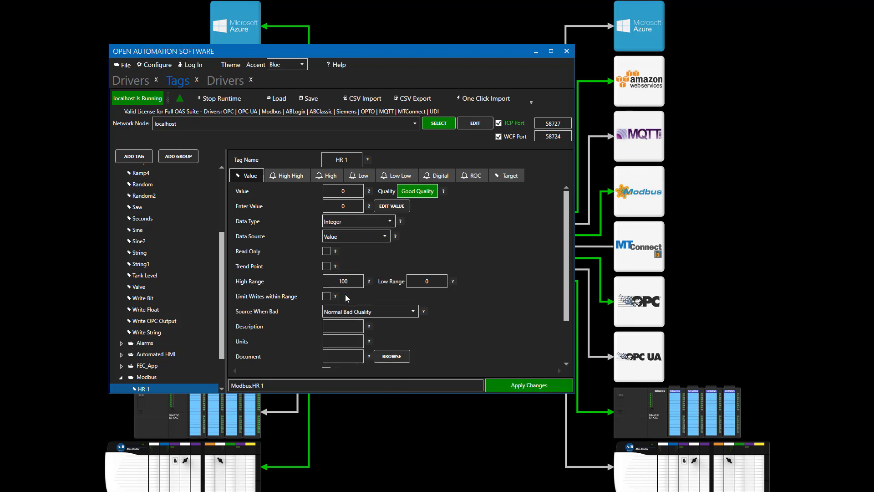
pyautogui.click(384, 236)
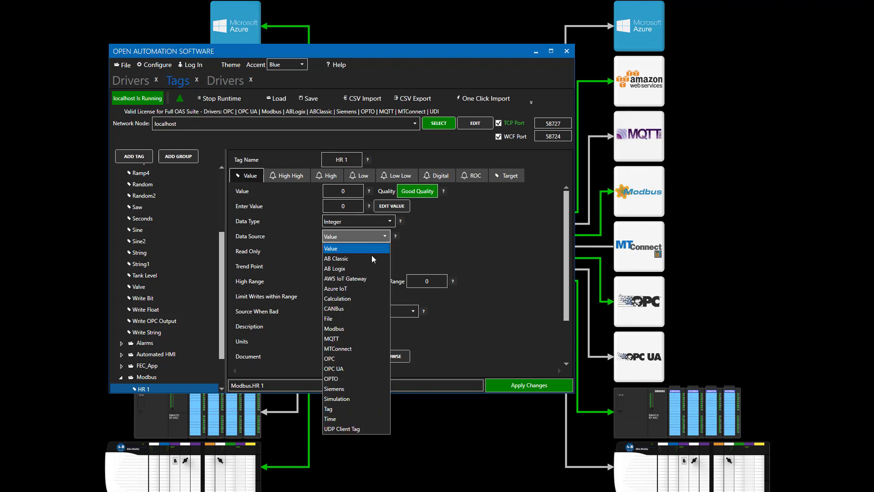
pyautogui.click(342, 328)
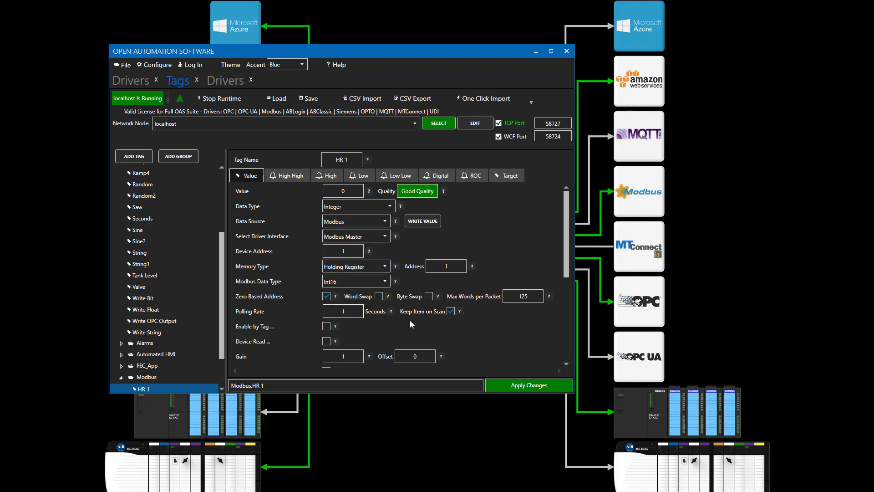
# Set the HR 1 tag's polling rate to .1 seconds and apply the changes.
pyautogui.write('.1')
pyautogui.press('Delete')
pyautogui.click(504, 386)
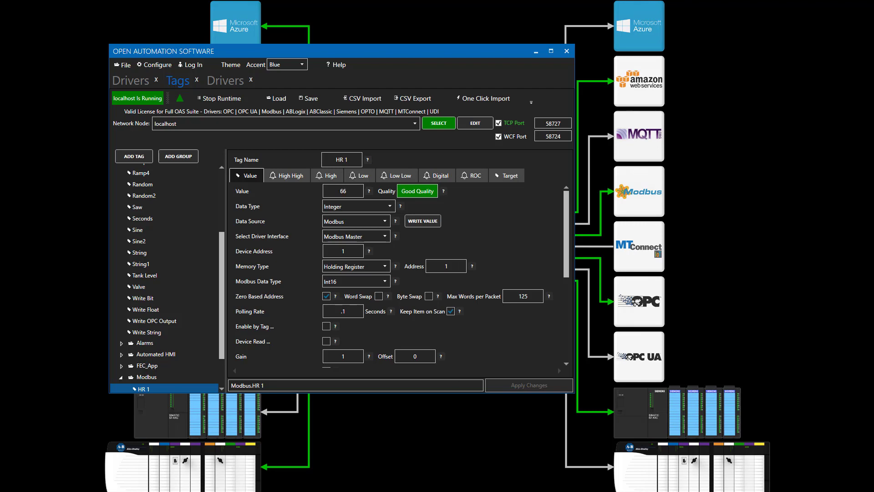
# Switch to the MODBUS Eth. TCP/IP PLC Simulator and place its window beside the configuration window.
pyautogui.hotkey('alt', 'Tab')
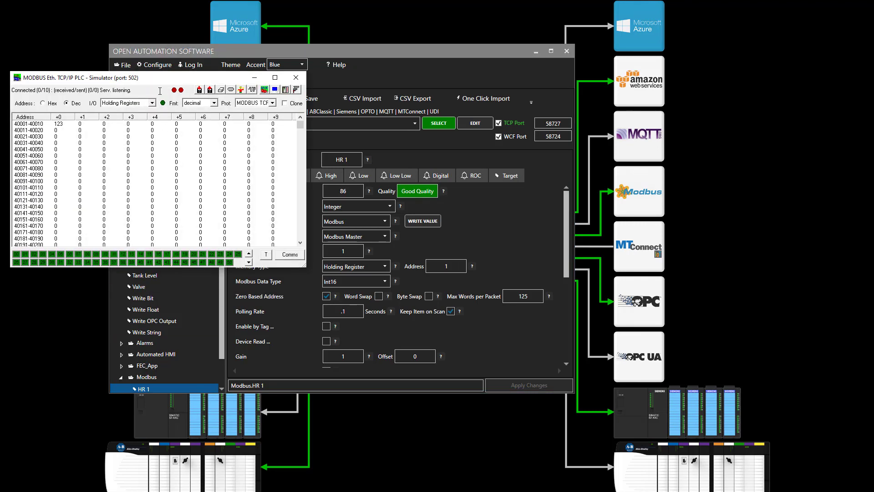
pyautogui.moveTo(157, 85); pyautogui.dragTo(736, 62)
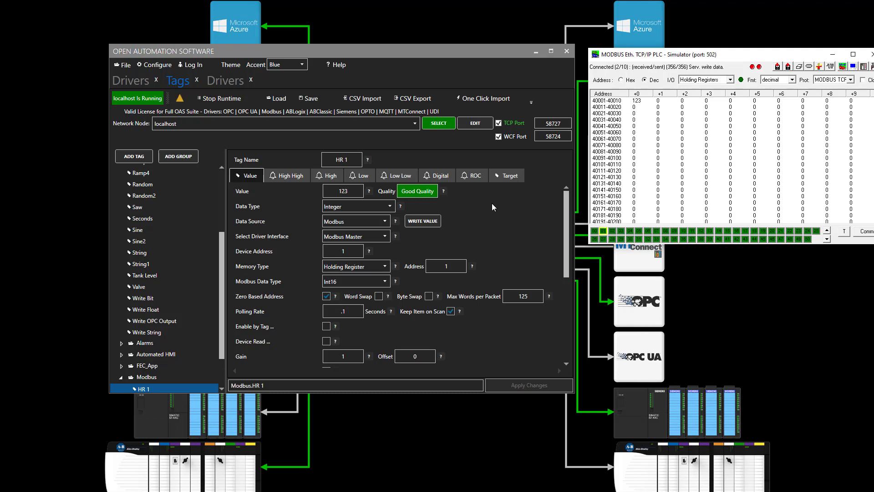
# Examine the Modbus Master communication entries in the system errors, then close the error view.
pyautogui.click(181, 99)
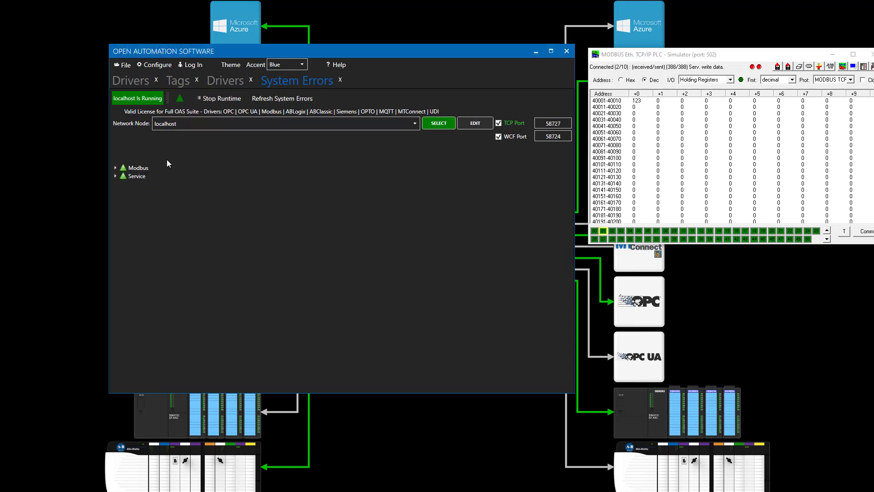
pyautogui.click(116, 168)
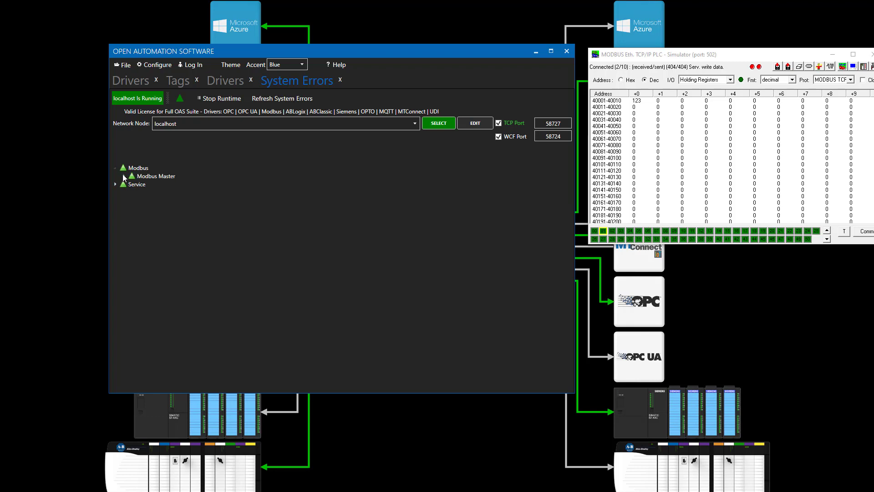
pyautogui.click(124, 176)
pyautogui.click(132, 184)
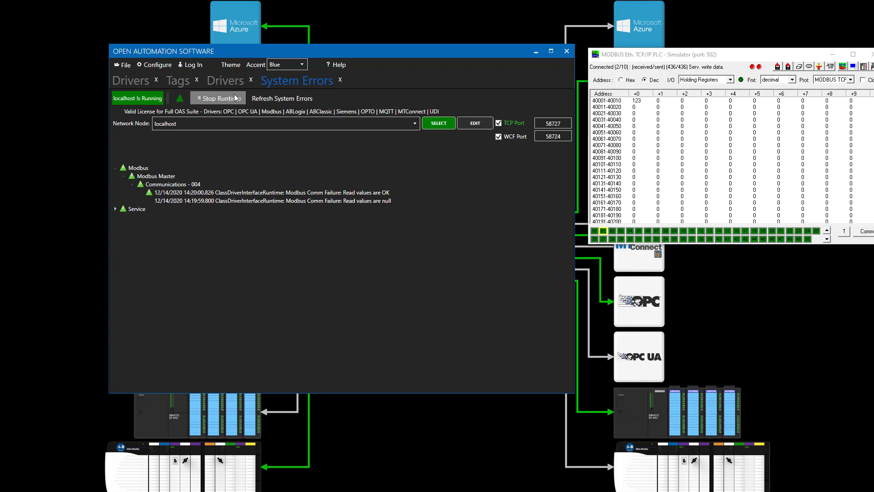
pyautogui.click(340, 81)
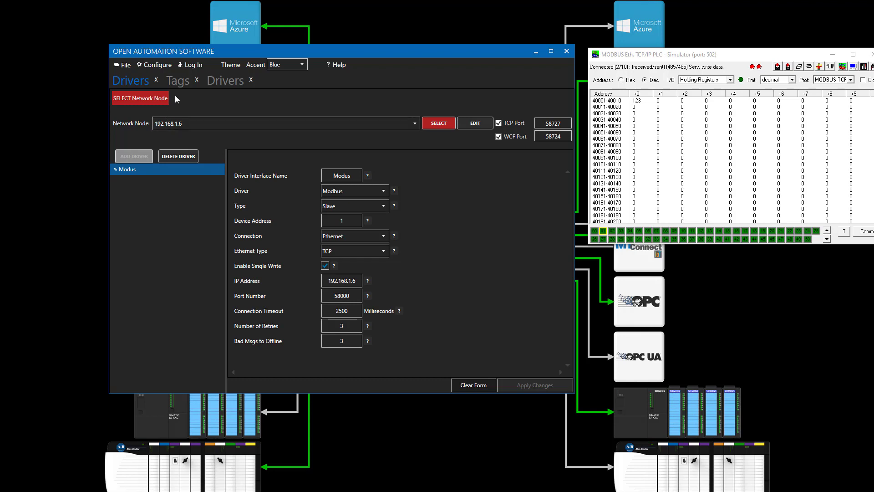
# Write the value 456 to the HR 1 tag on the localhost node.
pyautogui.click(181, 82)
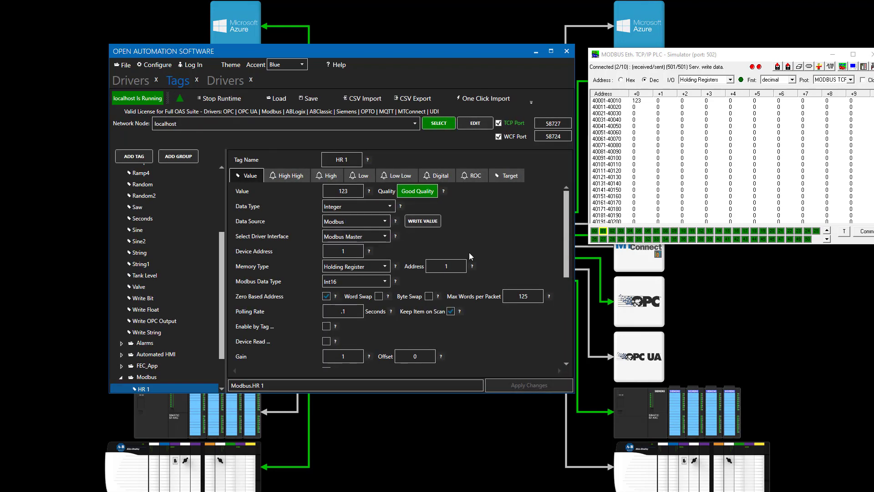
pyautogui.click(416, 221)
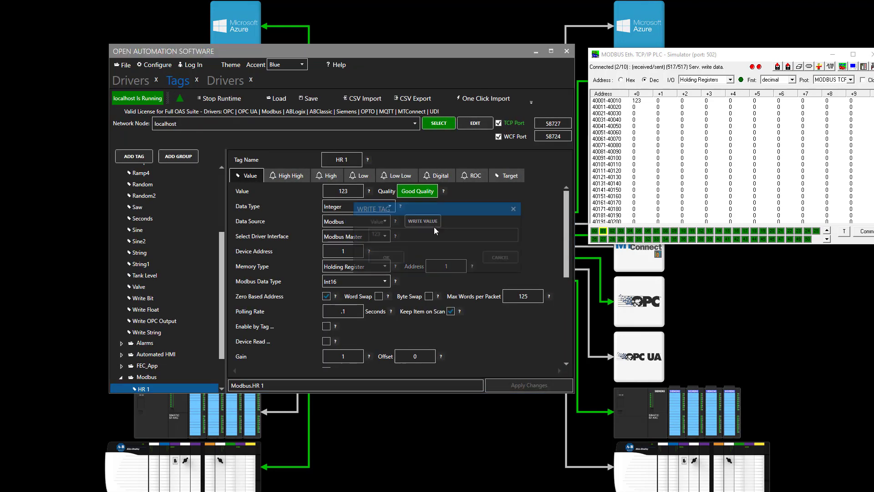
pyautogui.moveTo(395, 235); pyautogui.dragTo(320, 239)
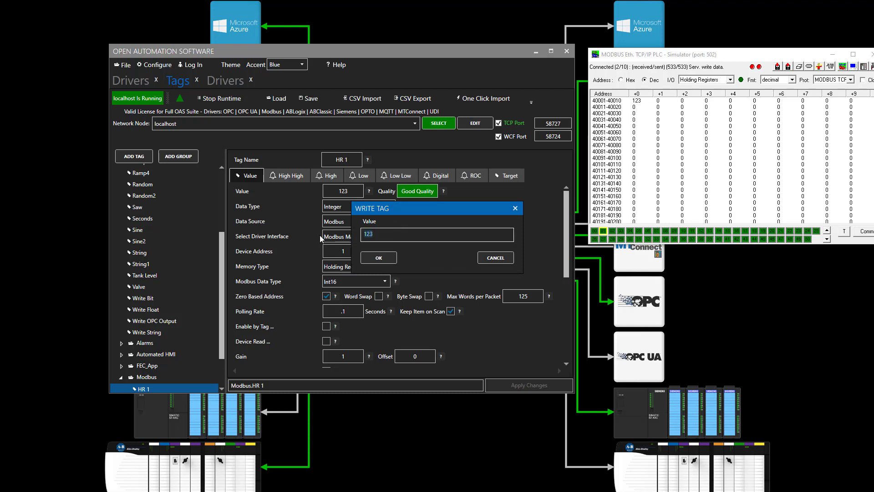
pyautogui.write('456')
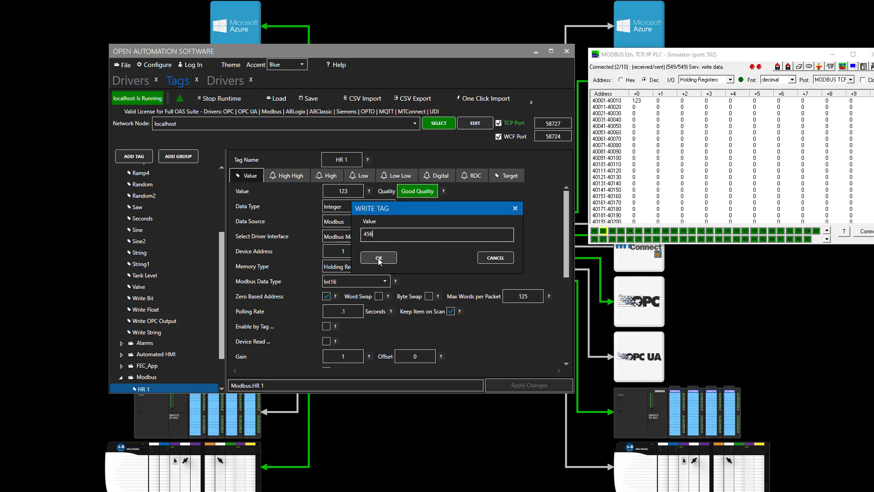
pyautogui.click(379, 258)
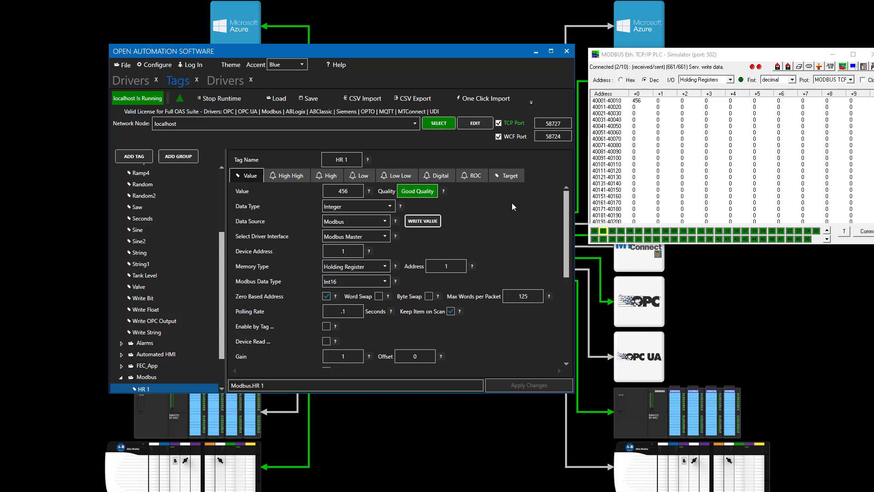
# Open another tag configuration view and connect it to network node 192.168.1.6.
pyautogui.click(154, 65)
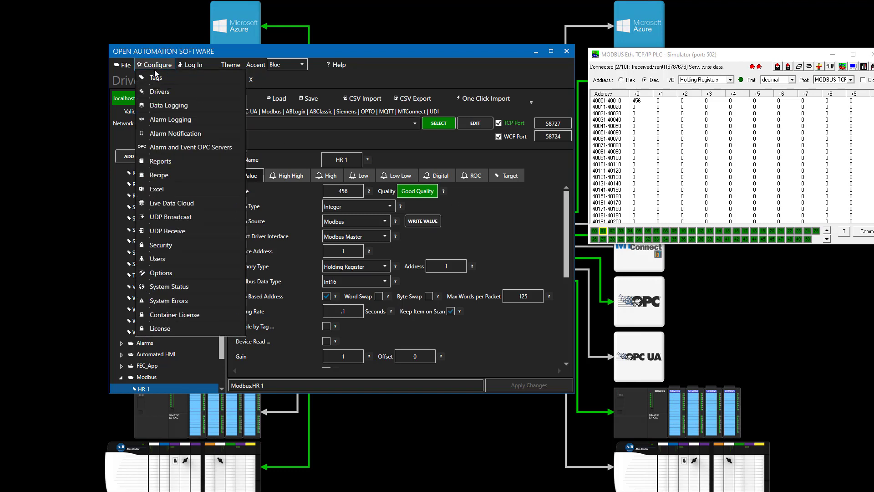
pyautogui.click(156, 78)
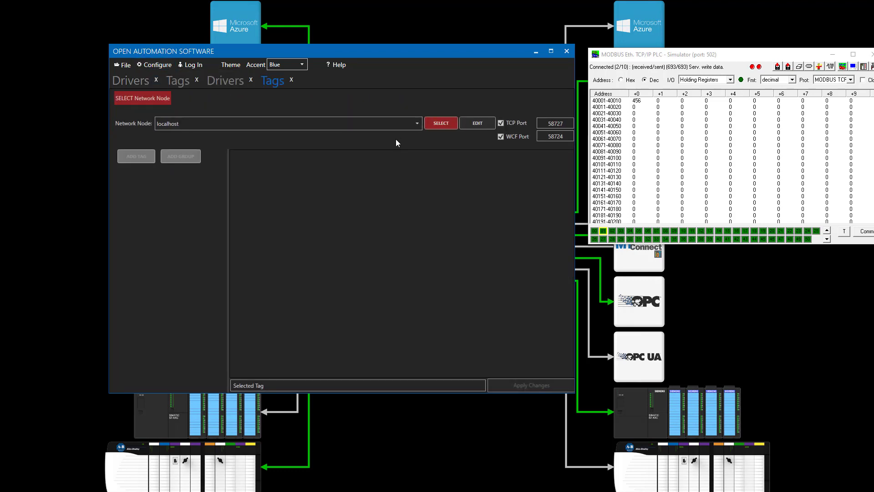
pyautogui.click(415, 123)
pyautogui.click(204, 146)
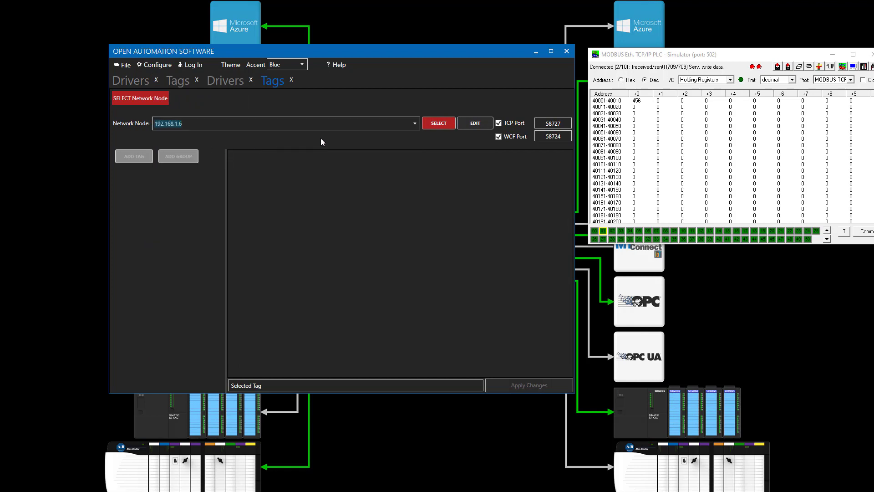
pyautogui.click(438, 125)
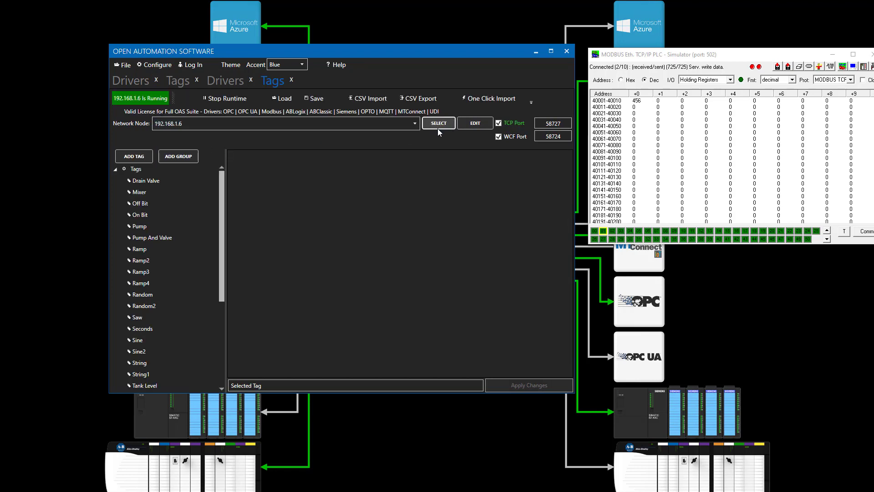
# Return to the localhost HR 1 tag and close the Modbus simulator.
pyautogui.click(177, 81)
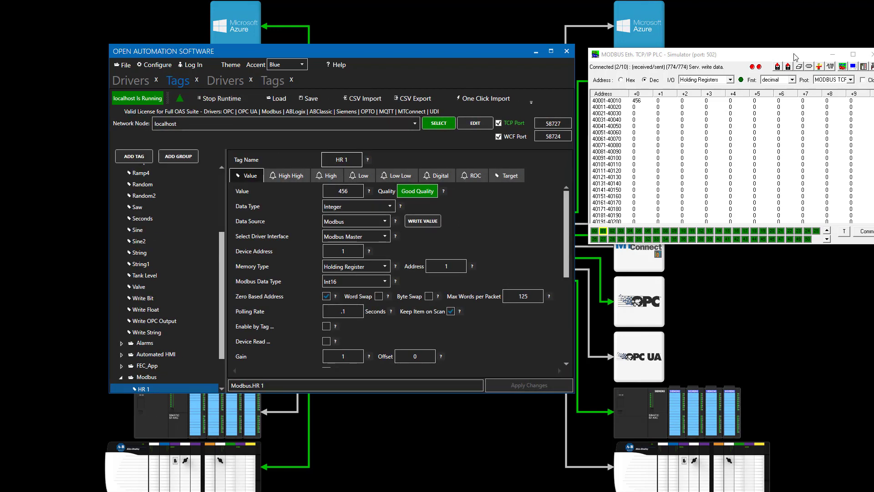
pyautogui.click(870, 55)
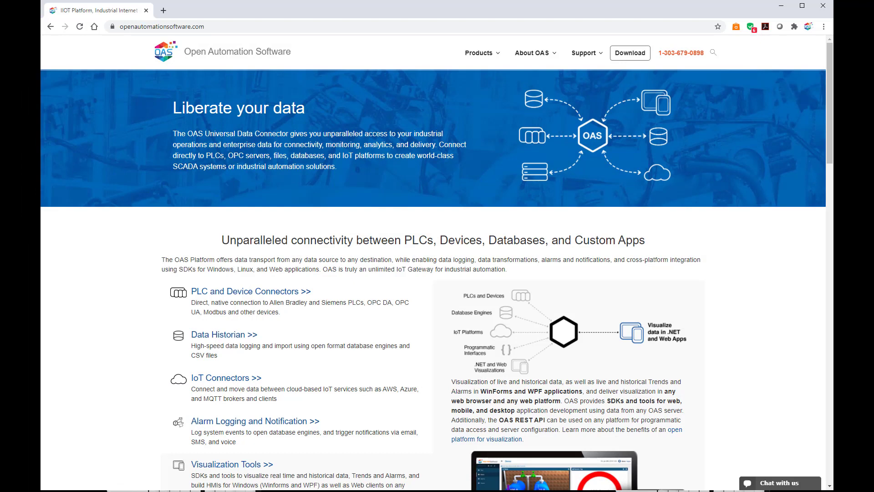
# On the Open Automation Software website in the browser, open the Knowledge Base article Getting Started Modbus under Data Sources.
pyautogui.click(161, 321)
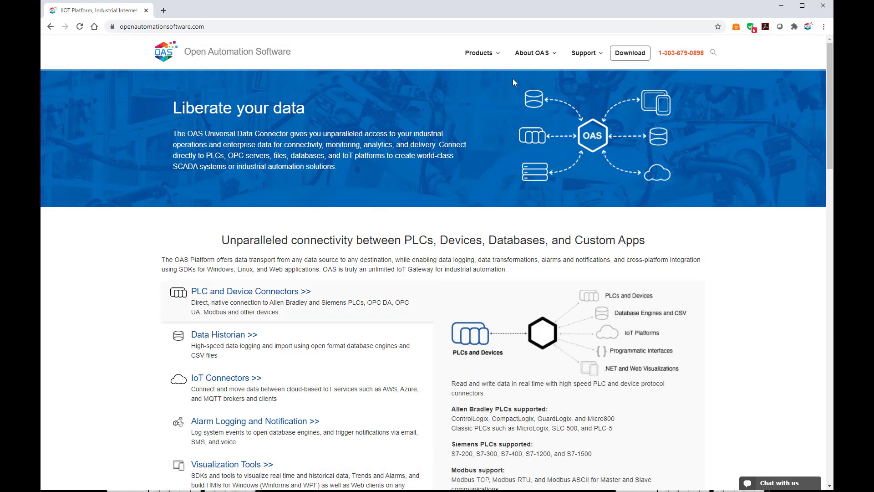
pyautogui.moveTo(576, 54)
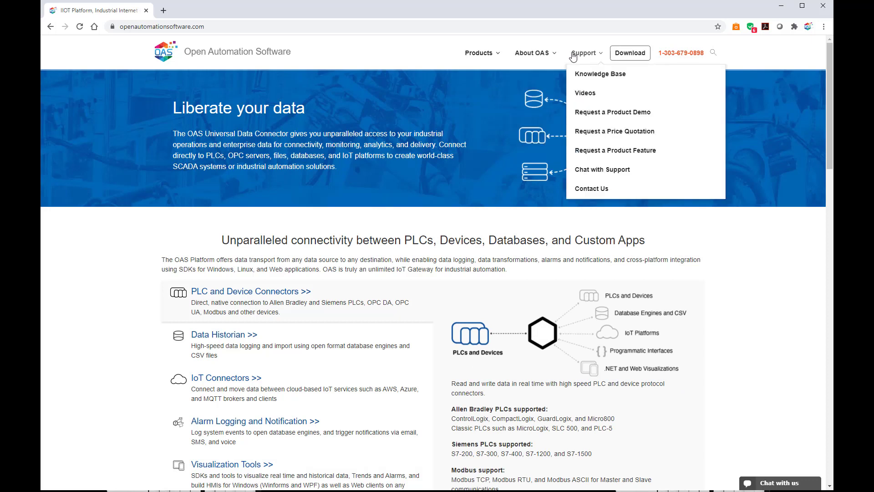
pyautogui.click(588, 75)
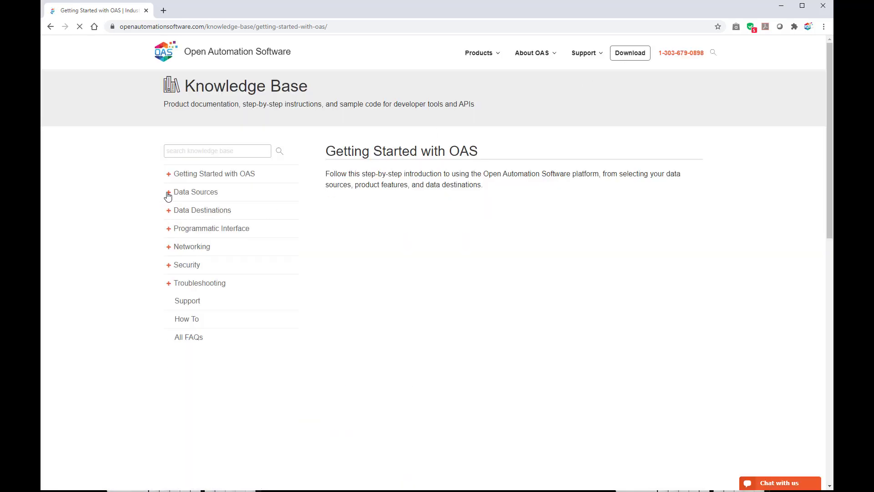
pyautogui.click(169, 193)
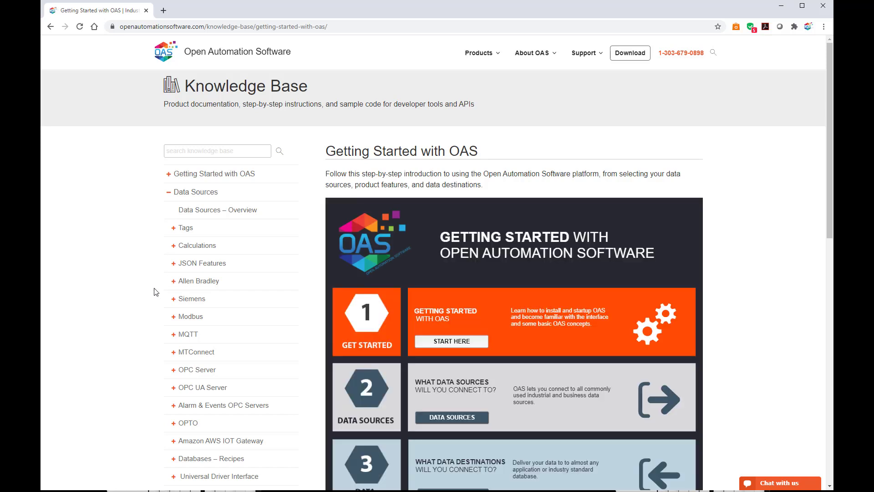
pyautogui.scroll(-1, 154, 292)
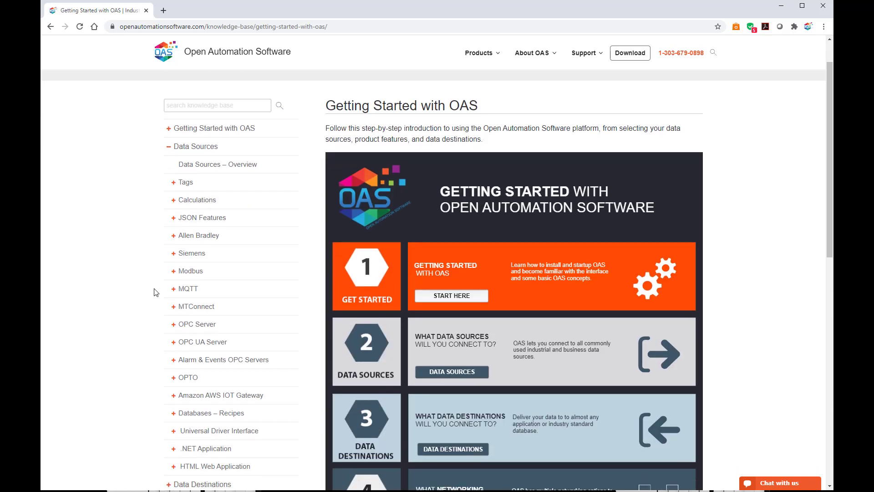
pyautogui.click(174, 274)
pyautogui.click(205, 293)
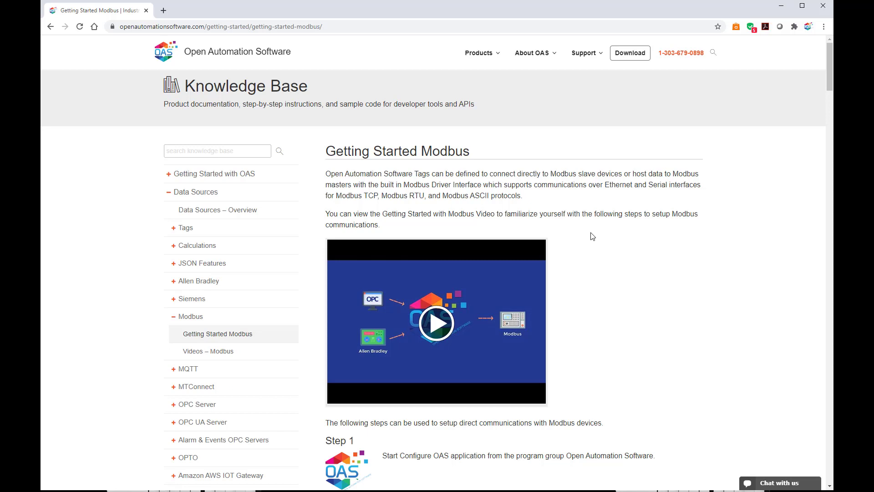
# Examine the article's setup steps for Modbus communications, including the Ethernet and serial driver interface settings.
pyautogui.scroll(-2, 591, 235)
pyautogui.scroll(-3, 591, 236)
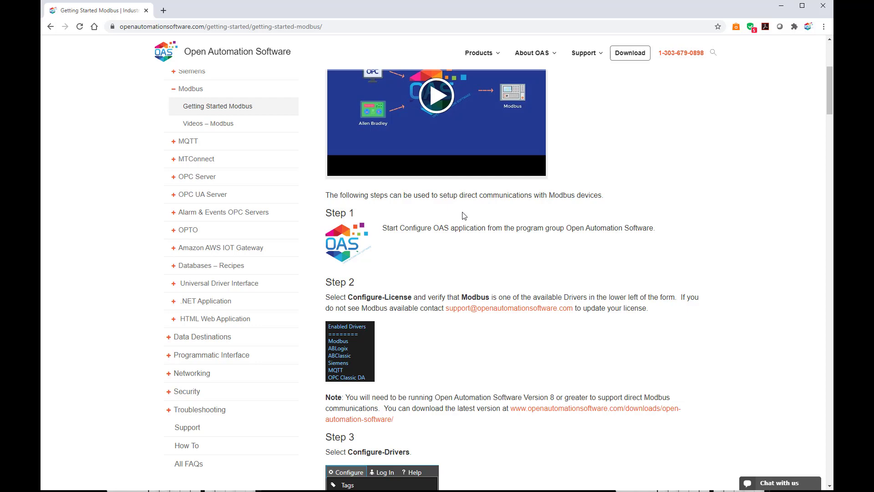
pyautogui.scroll(-3, 464, 215)
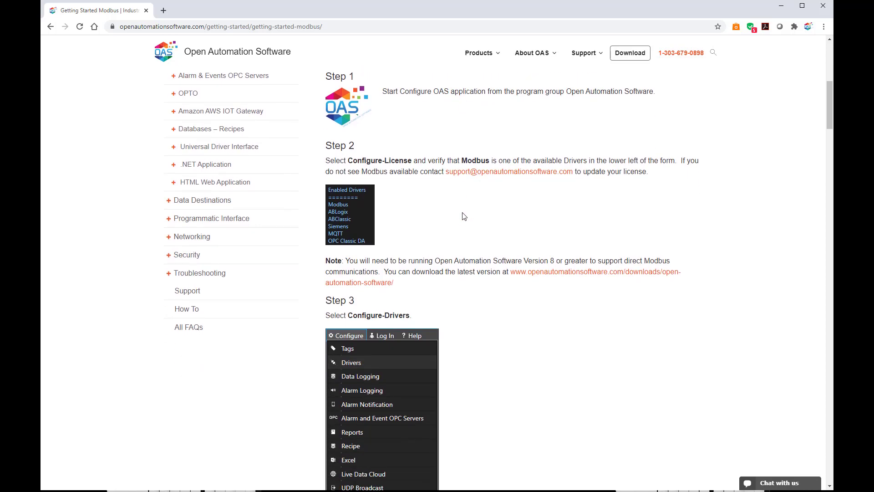
pyautogui.scroll(-6, 464, 216)
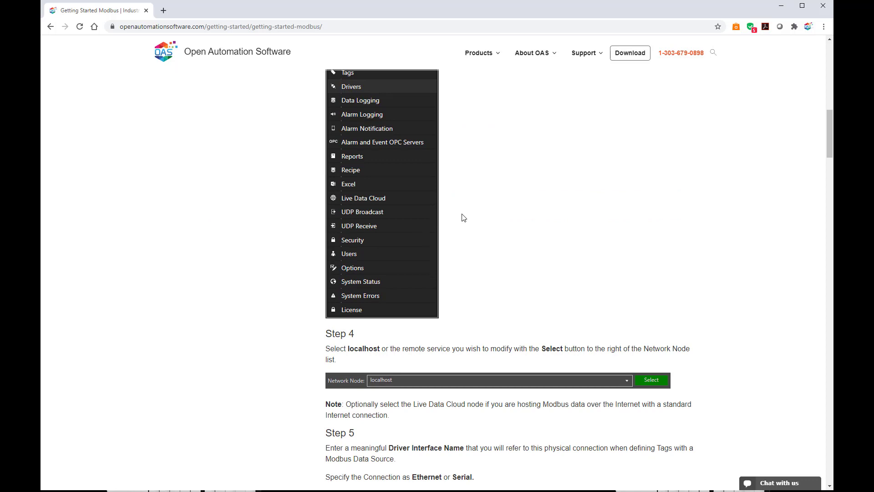
pyautogui.scroll(-6, 464, 218)
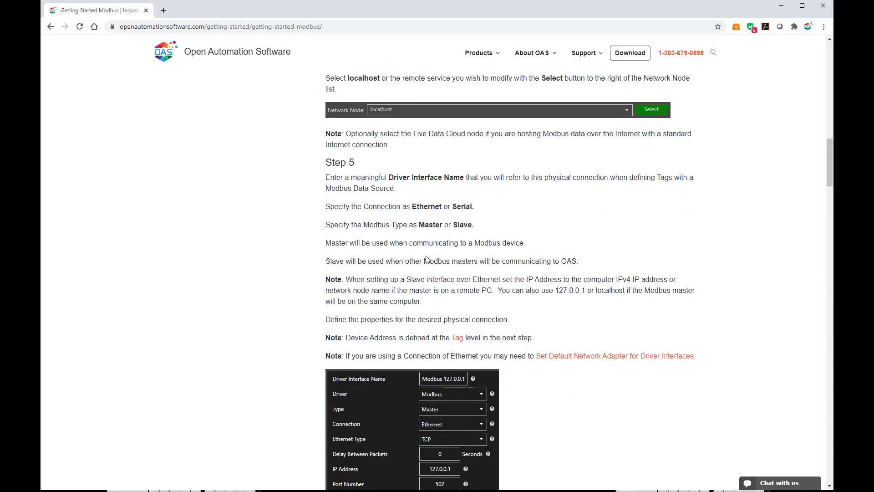
pyautogui.scroll(-6, 427, 259)
pyautogui.scroll(-4, 427, 261)
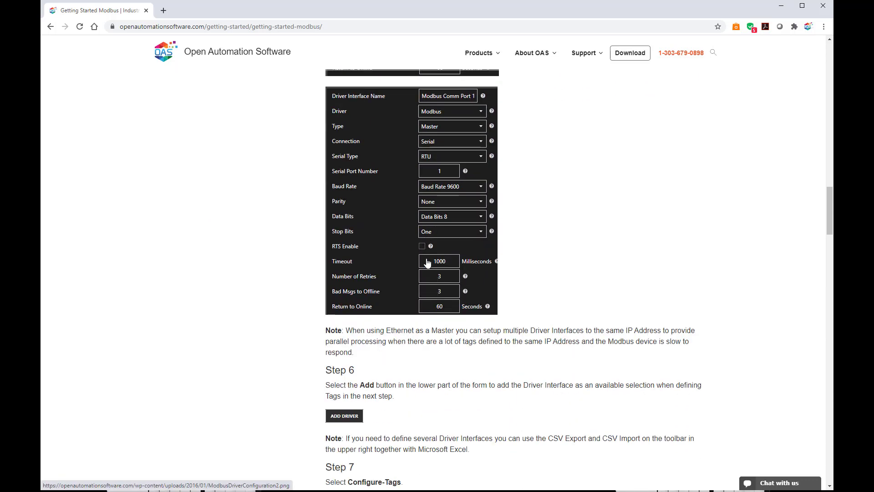
pyautogui.scroll(-1, 427, 263)
pyautogui.scroll(20, 452, 270)
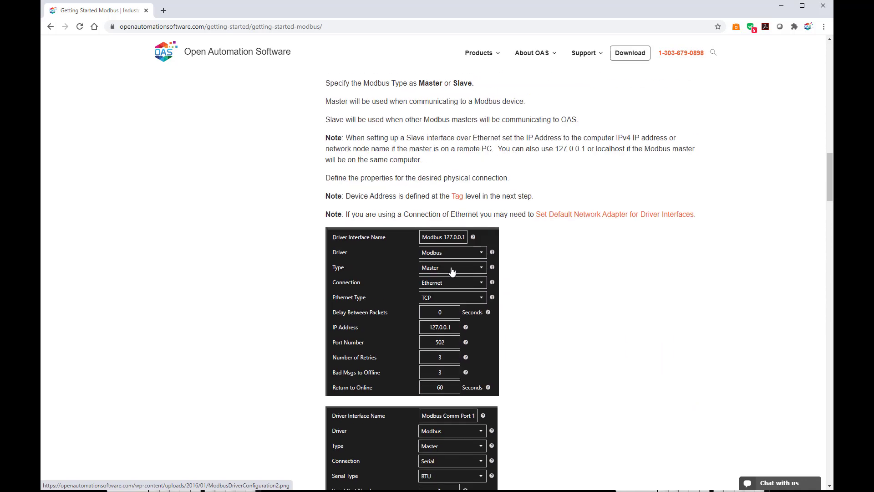
pyautogui.scroll(7, 452, 271)
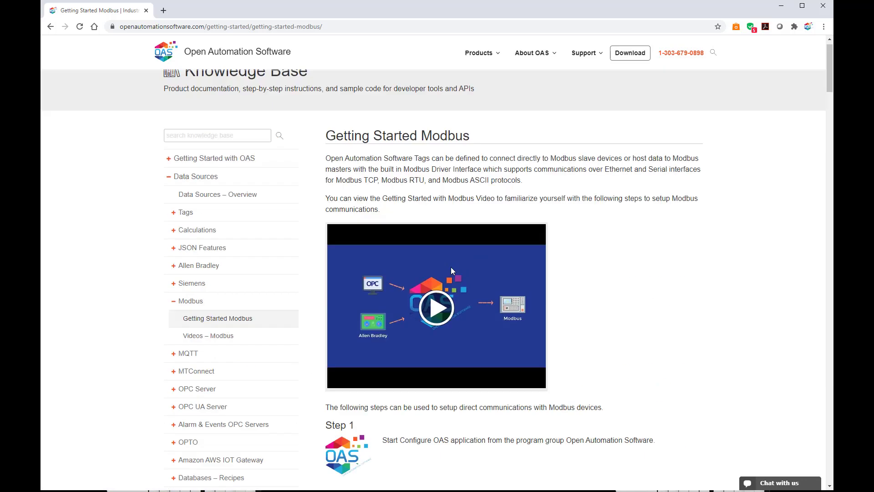